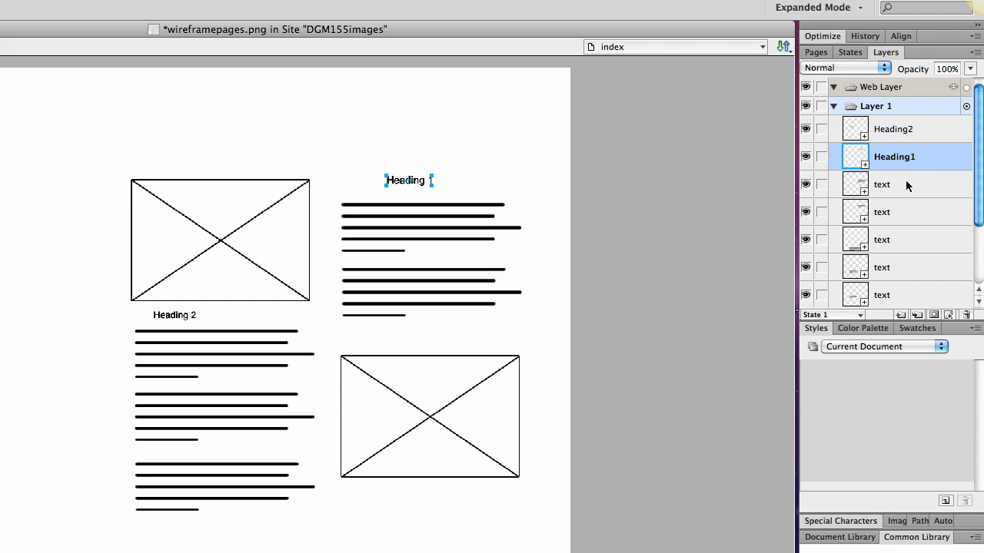
# Delete the third text object in Layer 1 of the index page
pyautogui.click(909, 183)
pyautogui.scroll(-2, 906, 185)
pyautogui.click(905, 180)
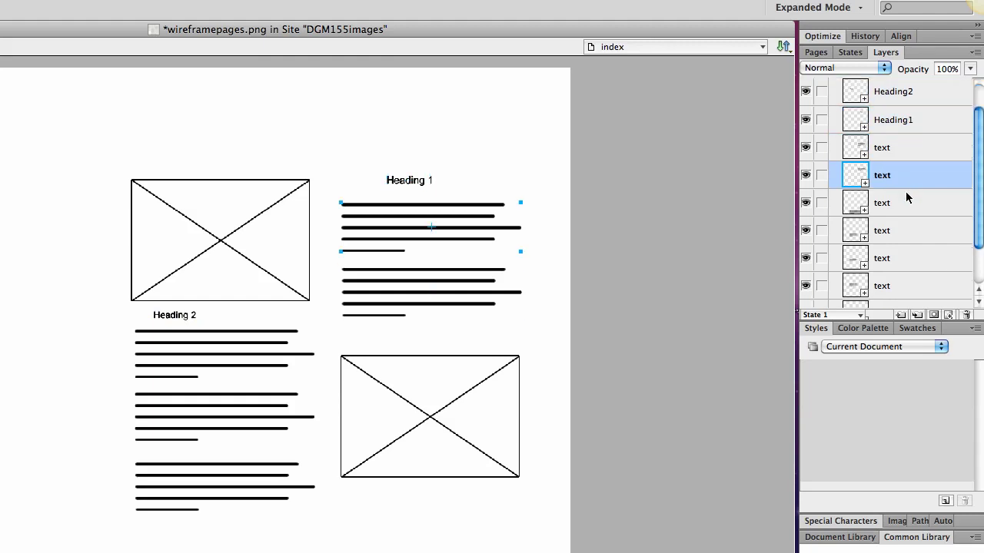
pyautogui.click(906, 199)
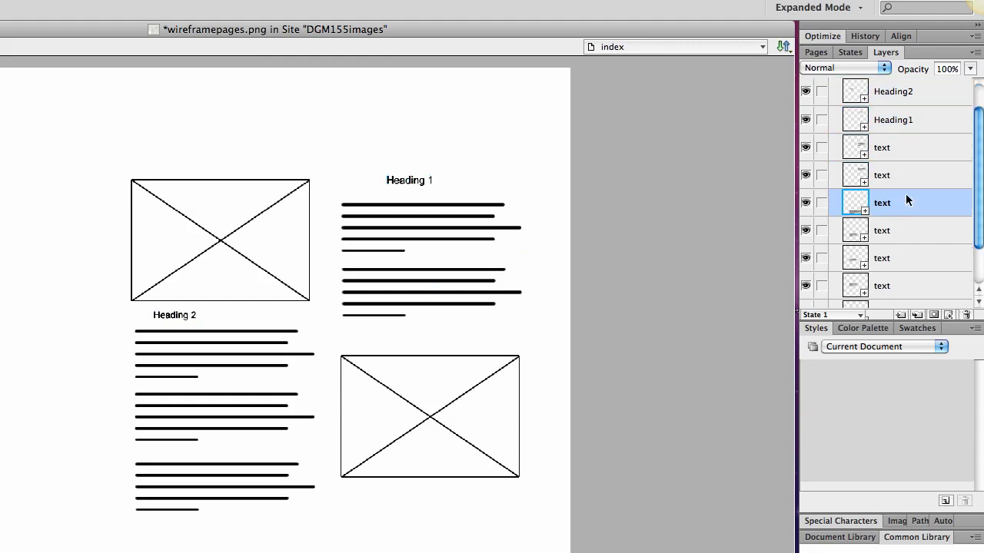
pyautogui.click(967, 315)
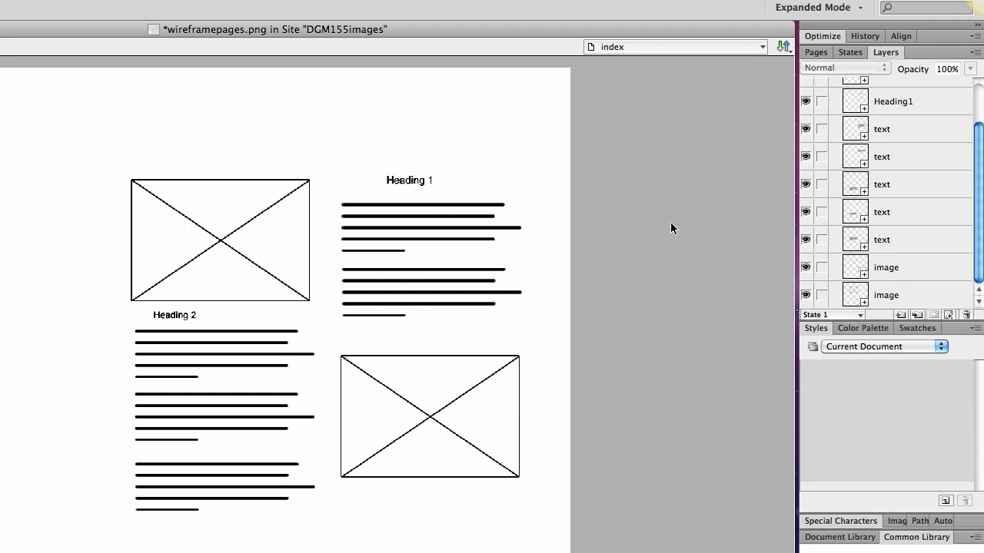
# Set the page named Moster Page as the document's master page
pyautogui.click(808, 54)
pyautogui.click(910, 80)
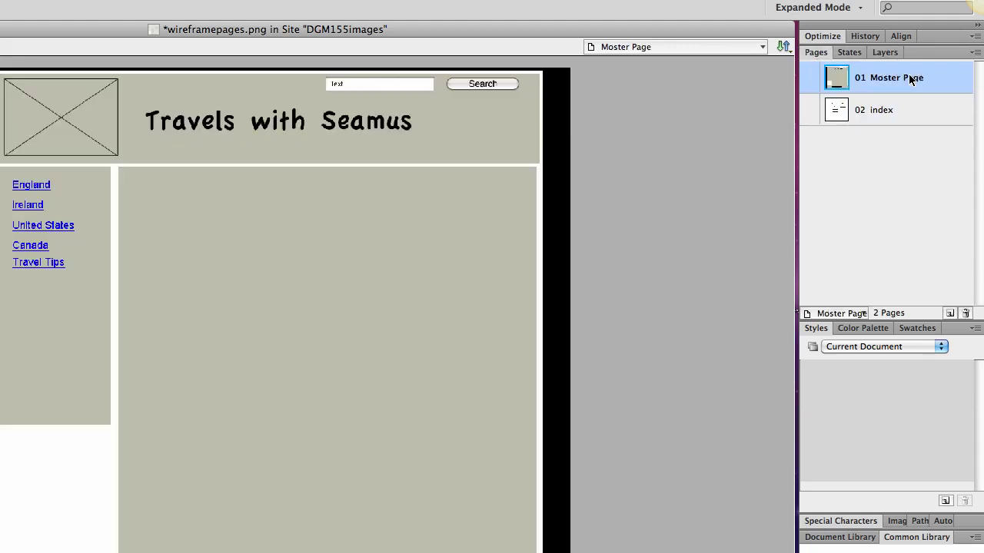
pyautogui.rightClick(910, 80)
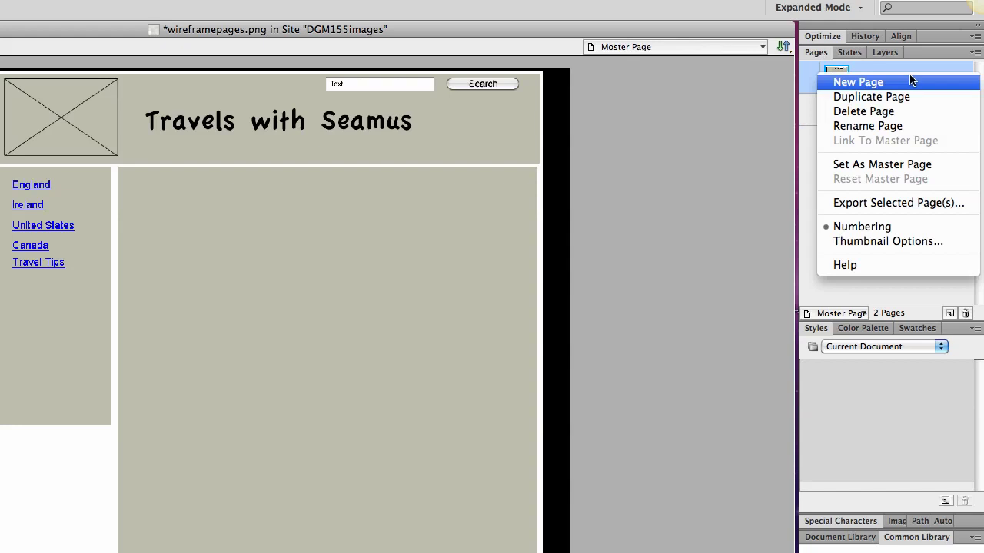
pyautogui.click(914, 164)
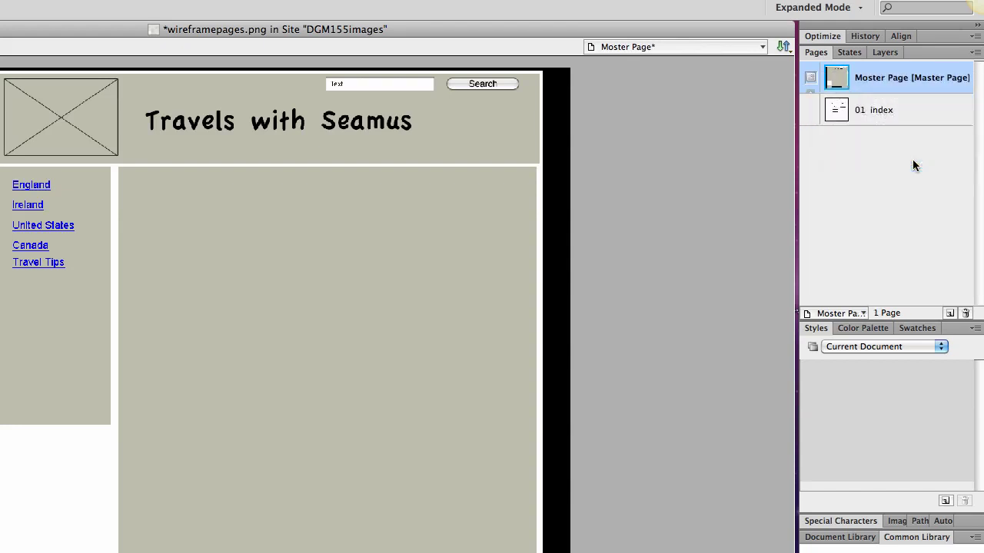
# Show the index page with the master content applied and examine its layer list down to the Master Page Layer
pyautogui.click(870, 110)
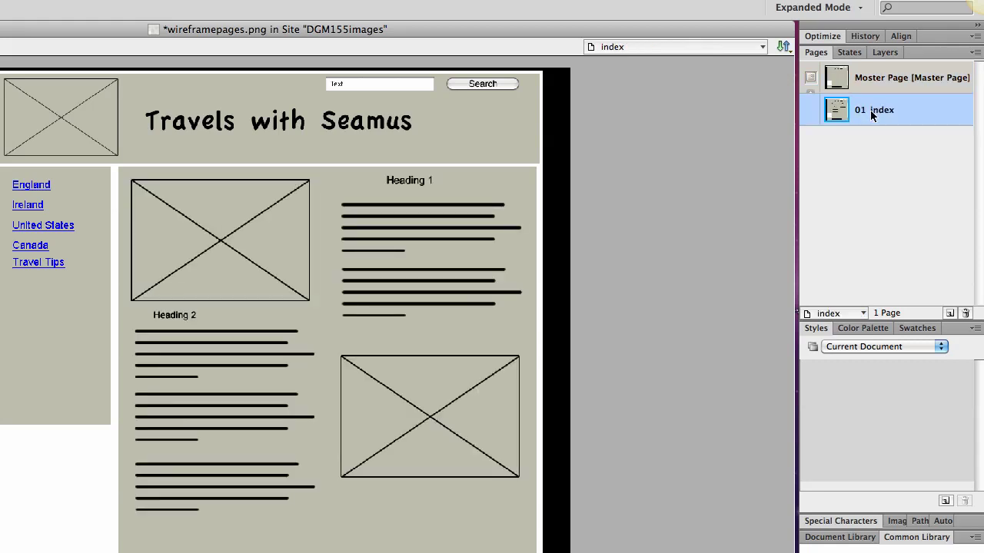
pyautogui.click(508, 443)
pyautogui.click(884, 52)
pyautogui.scroll(-3, 896, 163)
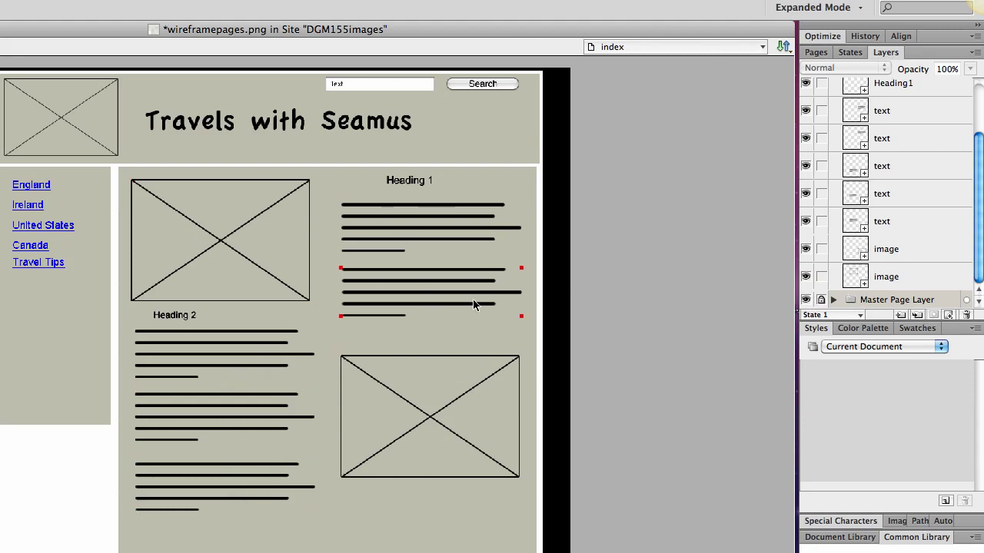
# Add a new page to the document and name it England
pyautogui.click(816, 52)
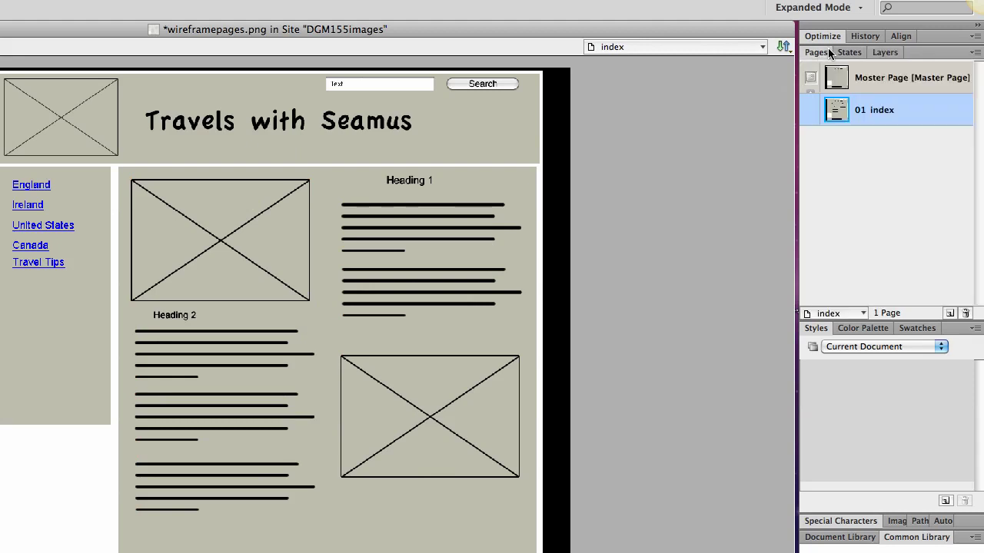
pyautogui.click(950, 318)
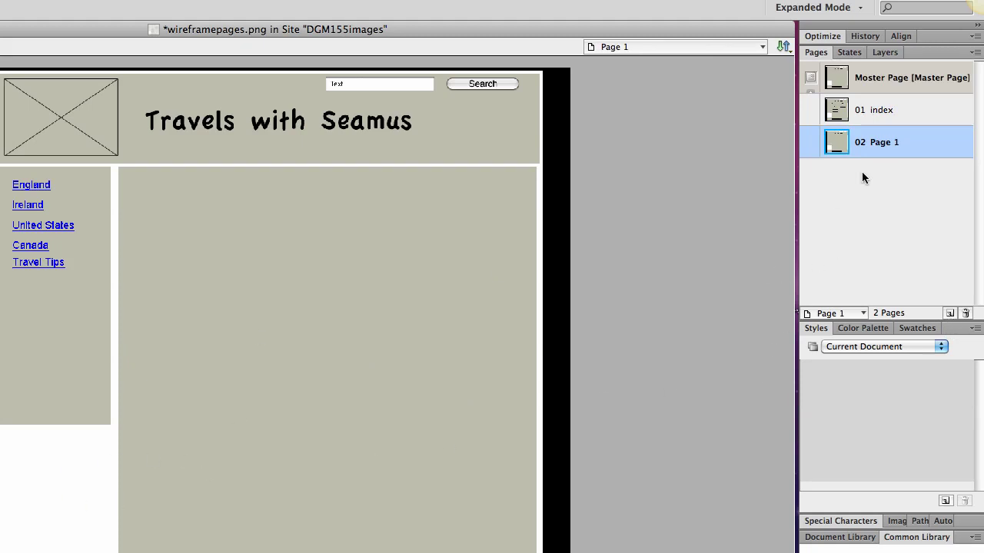
pyautogui.doubleClick(881, 142)
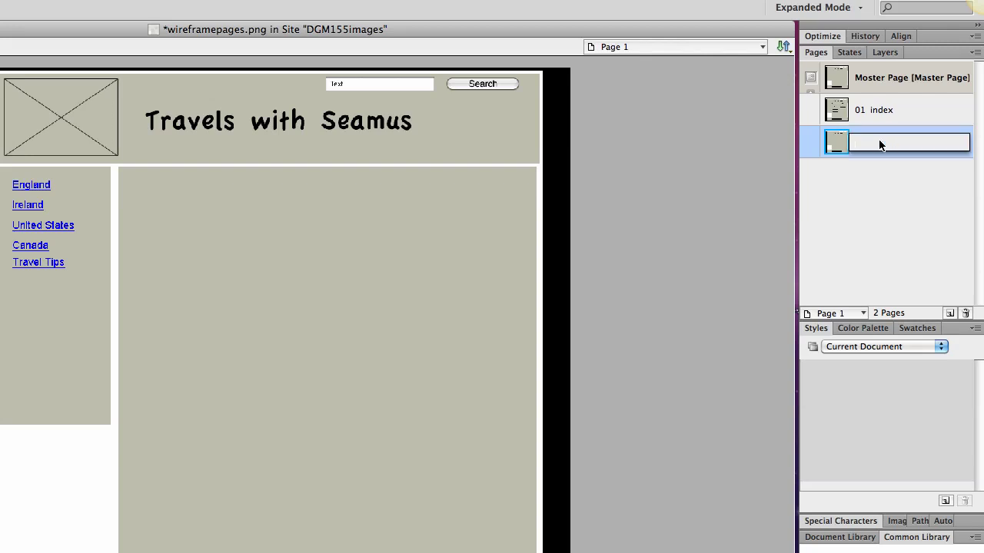
pyautogui.write('England')
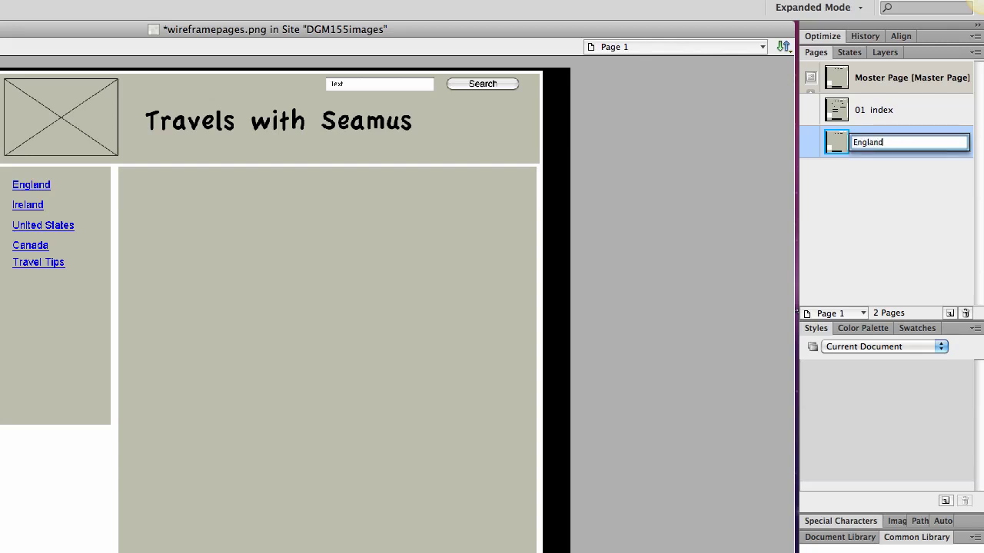
pyautogui.press('Return')
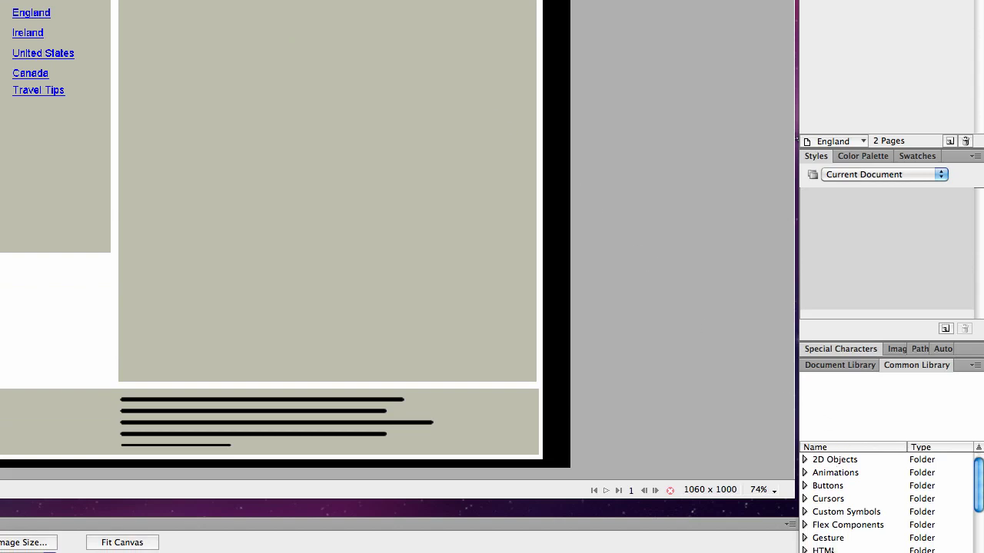
# Place the Heading2 symbol from the common library's HTML folder in the England page's content area, without replacing existing library items
pyautogui.doubleClick(830, 550)
pyautogui.scroll(-5, 830, 550)
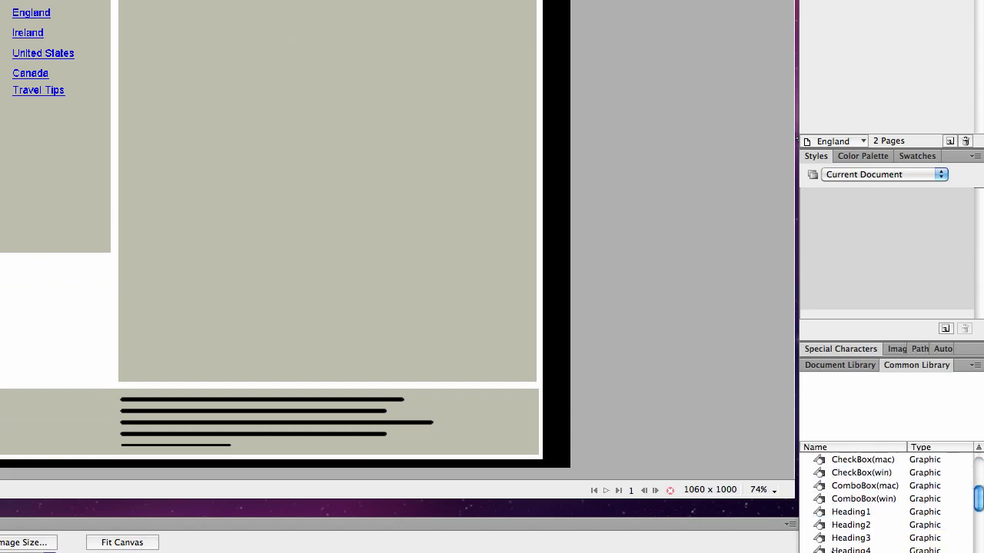
pyautogui.scroll(1, 832, 550)
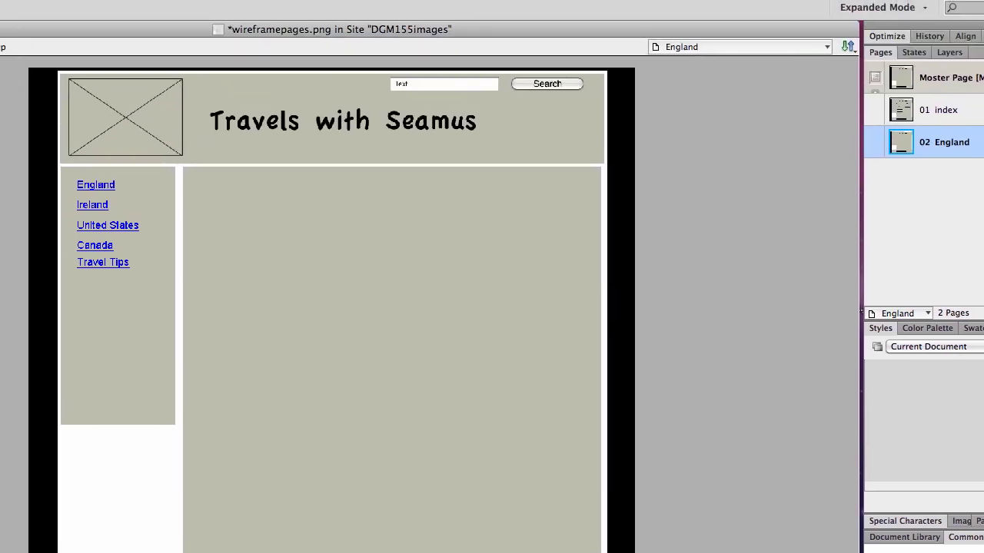
pyautogui.moveTo(883, 549); pyautogui.dragTo(255, 186)
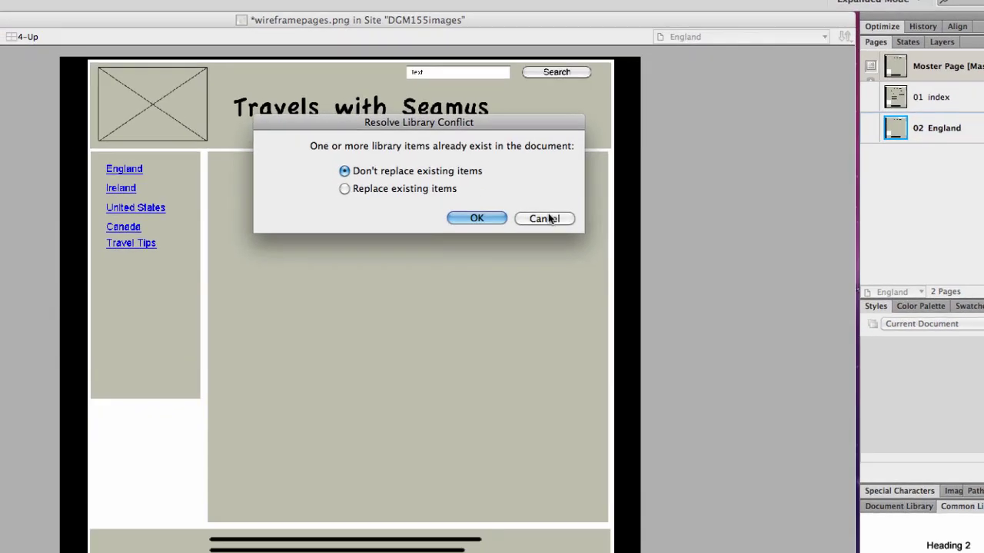
pyautogui.click(496, 218)
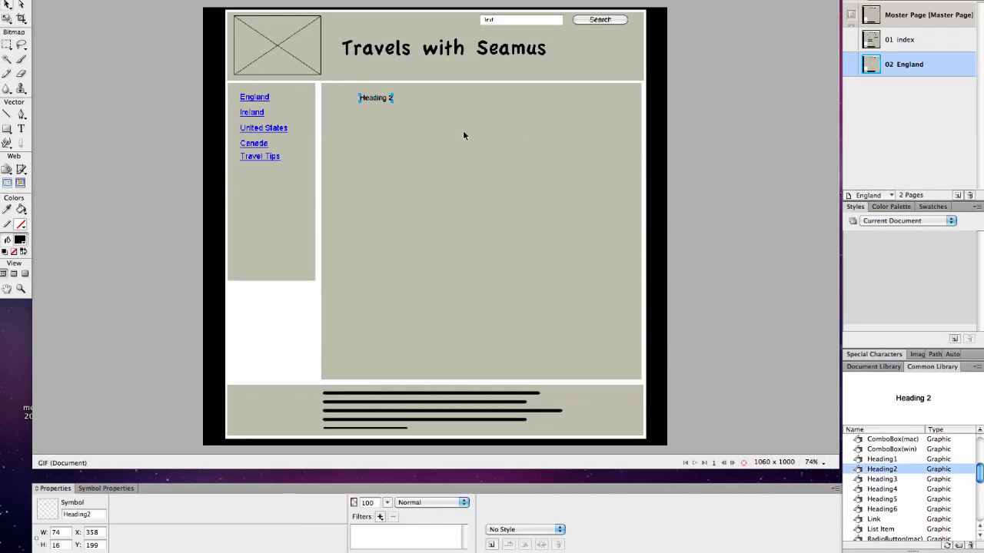
# Set the heading symbol's font size to 24
pyautogui.click(123, 489)
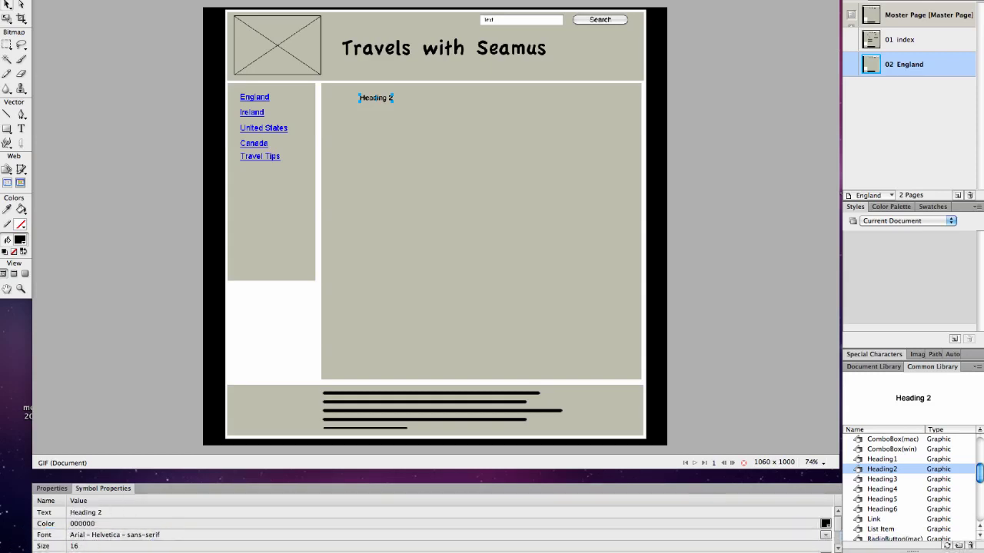
pyautogui.doubleClick(74, 546)
pyautogui.press('Return')
pyautogui.press('super+a')
pyautogui.write('2')
pyautogui.press('Return')
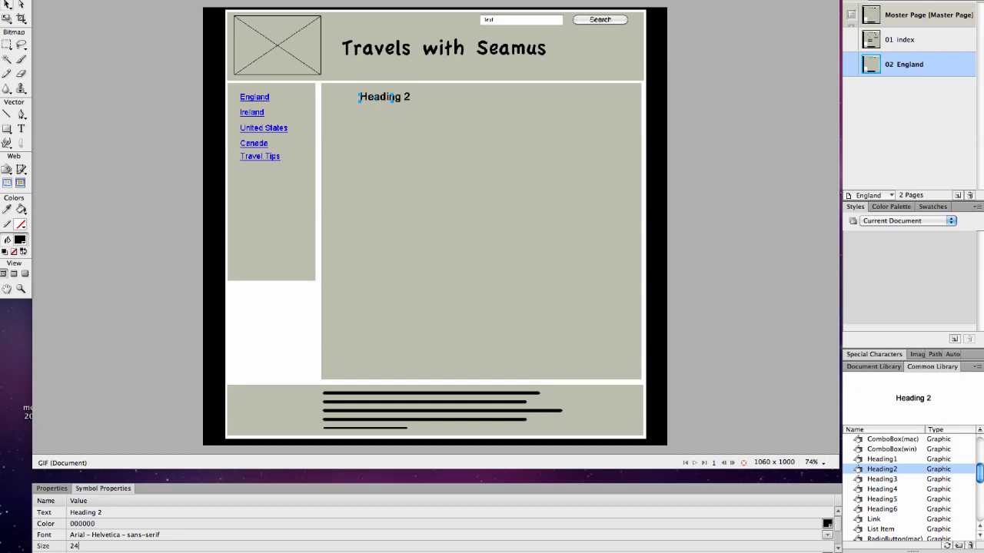
# Change the heading's text to England and move it closer to the content area's left edge
pyautogui.press('Tab')
pyautogui.write('En')
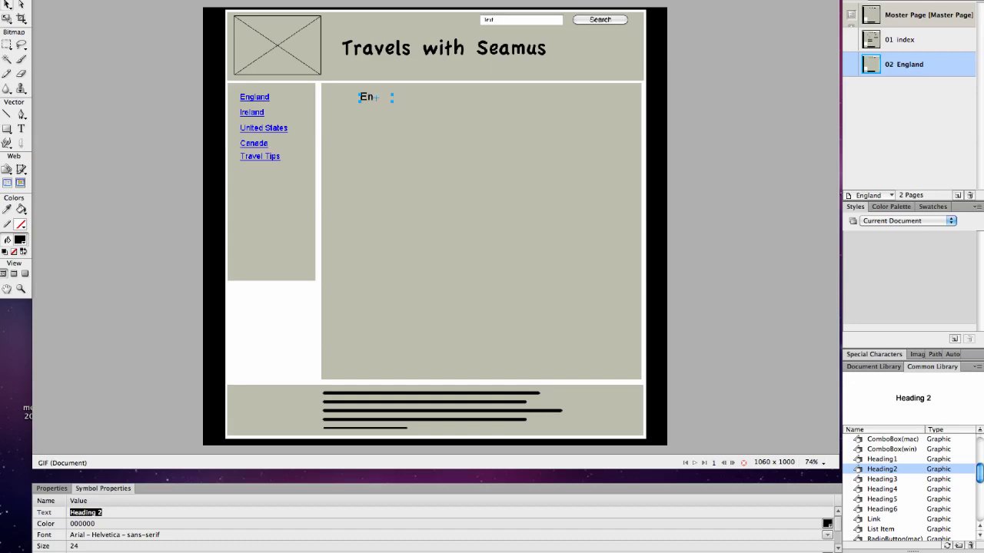
pyautogui.write('England')
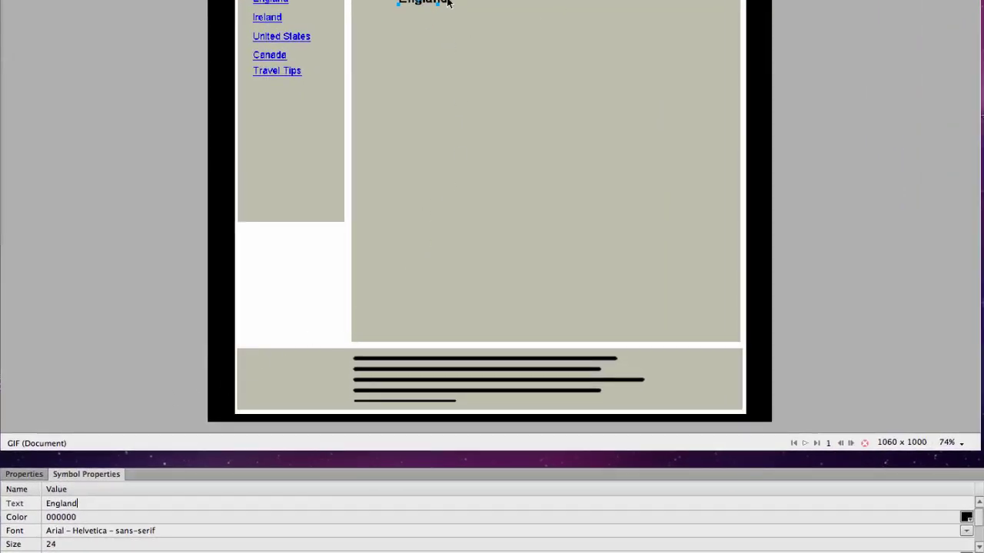
pyautogui.moveTo(444, 2); pyautogui.dragTo(420, 3)
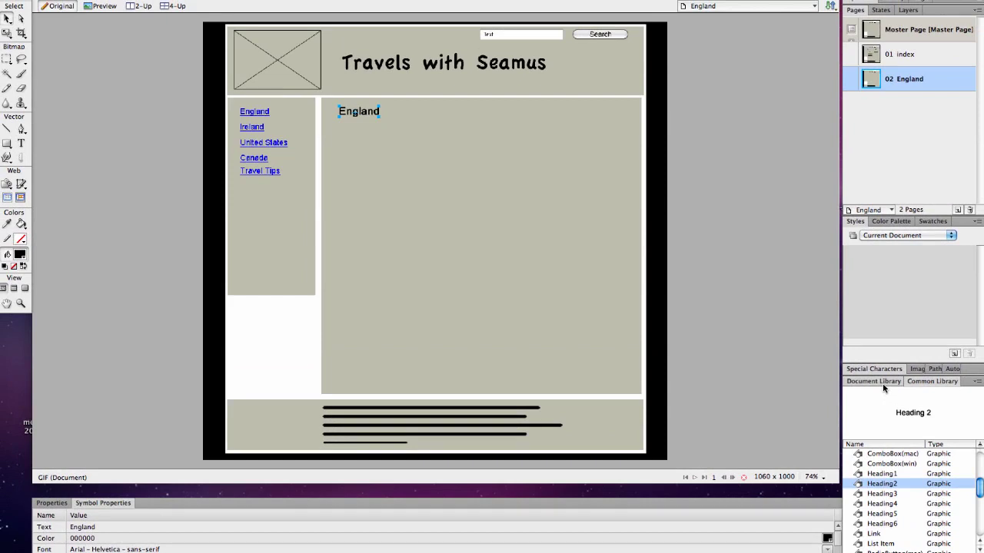
# Place the image symbol from the document library in the England page's content area, below the heading
pyautogui.click(883, 383)
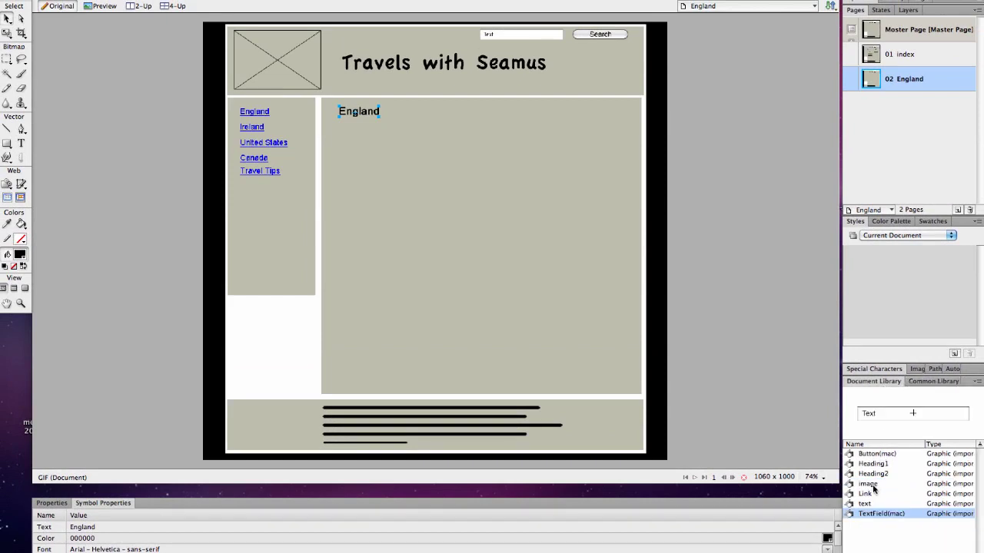
pyautogui.moveTo(874, 488); pyautogui.dragTo(428, 205)
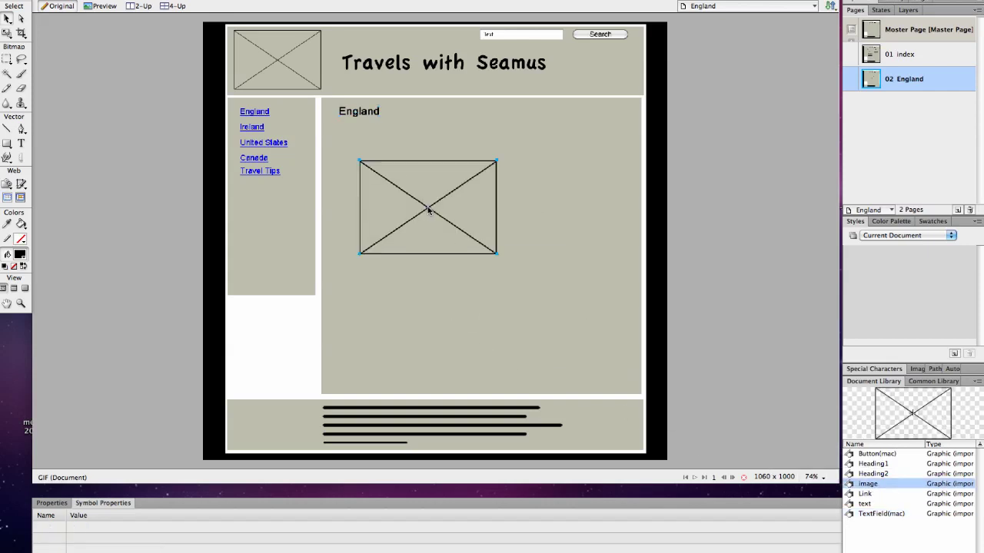
pyautogui.click(495, 255)
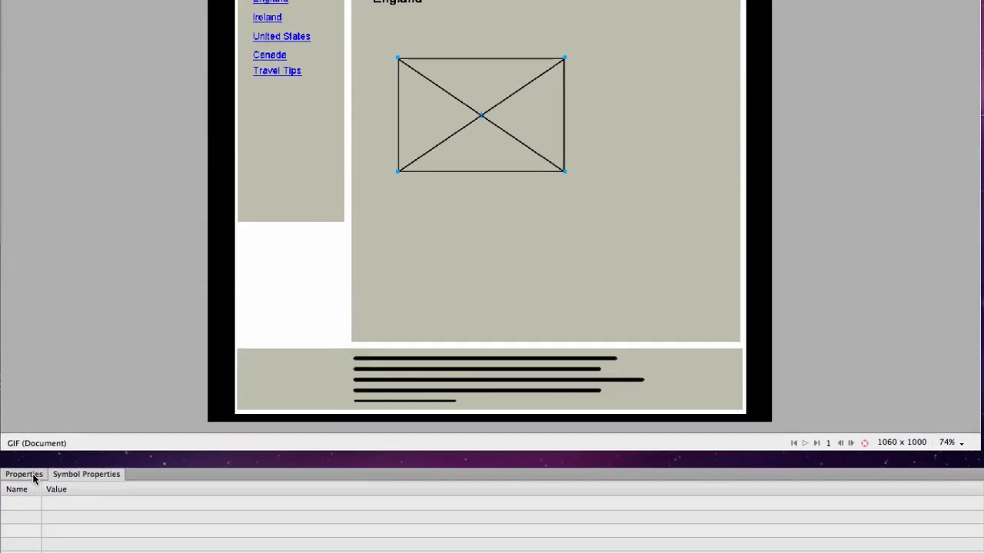
# Set the image placeholder's width to 400 and its height to 300
pyautogui.click(33, 477)
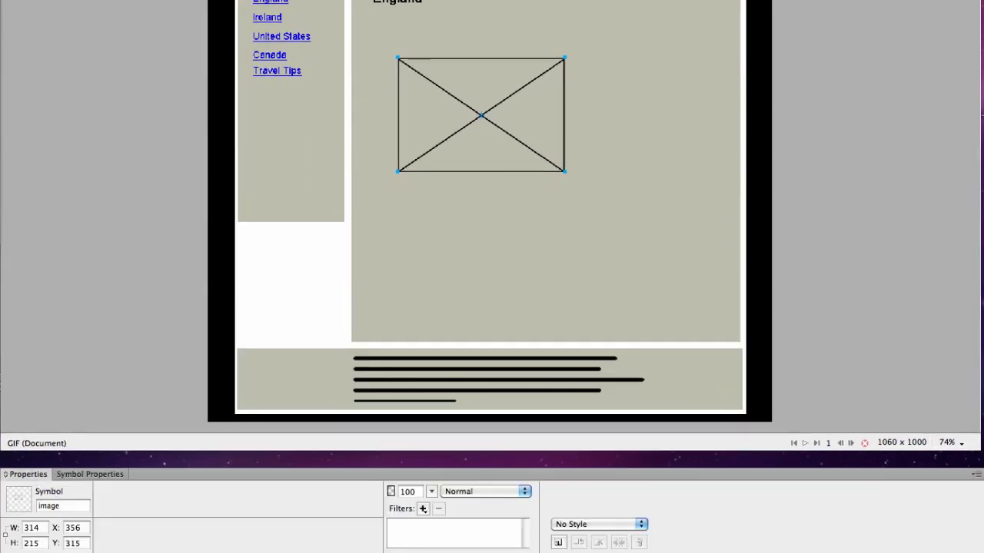
pyautogui.doubleClick(31, 528)
pyautogui.write('400')
pyautogui.doubleClick(32, 542)
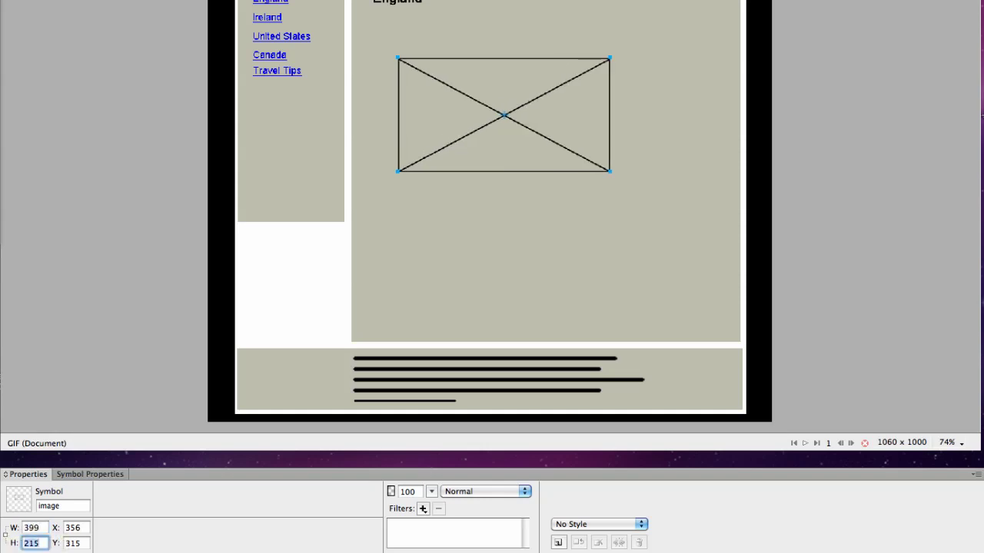
pyautogui.write('300')
pyautogui.press('Return')
# Nudge the image placeholder right and up to about X 428, Y 290, roughly centred in the content area
pyautogui.press('Right')
pyautogui.press('Right')
pyautogui.press('Right')
pyautogui.press('Right')
pyautogui.press('Right')
pyautogui.press('Right')
pyautogui.press('Right')
pyautogui.press('Right')
pyautogui.press('Right')
pyautogui.press('Right')
pyautogui.press('Right')
pyautogui.press('Right')
pyautogui.press('Right')
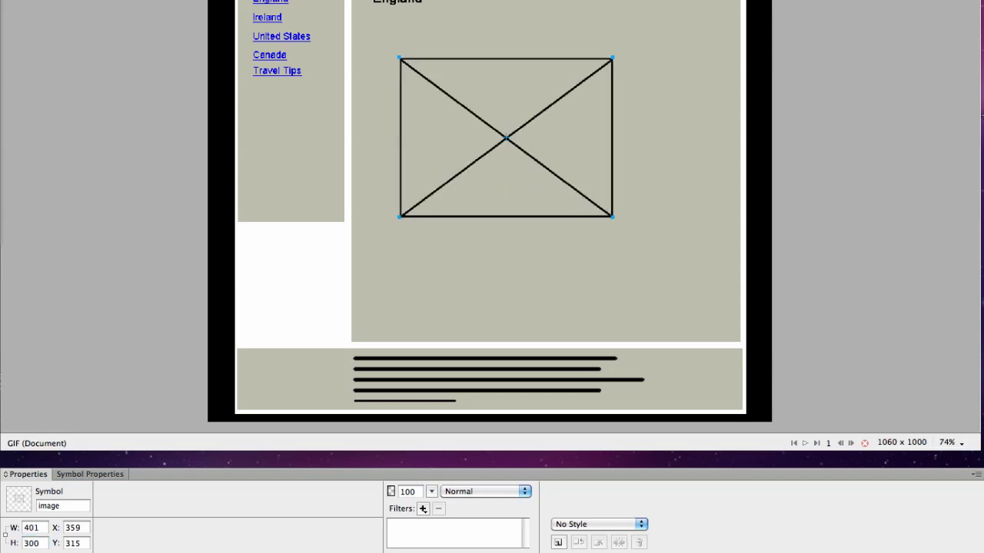
pyautogui.press('Right')
pyautogui.press('Right')
pyautogui.press('Right')
pyautogui.press('Right')
pyautogui.press('Right')
pyautogui.press('Right')
pyautogui.press('Right')
pyautogui.press('Right')
pyautogui.press('Right')
pyautogui.press('Right')
pyautogui.press('Right')
pyautogui.press('Right')
pyautogui.press('Right')
pyautogui.press('Right')
pyautogui.press('Right')
pyautogui.press('Right')
pyautogui.press('Right')
pyautogui.press('Right')
pyautogui.press('Right')
pyautogui.press('Right')
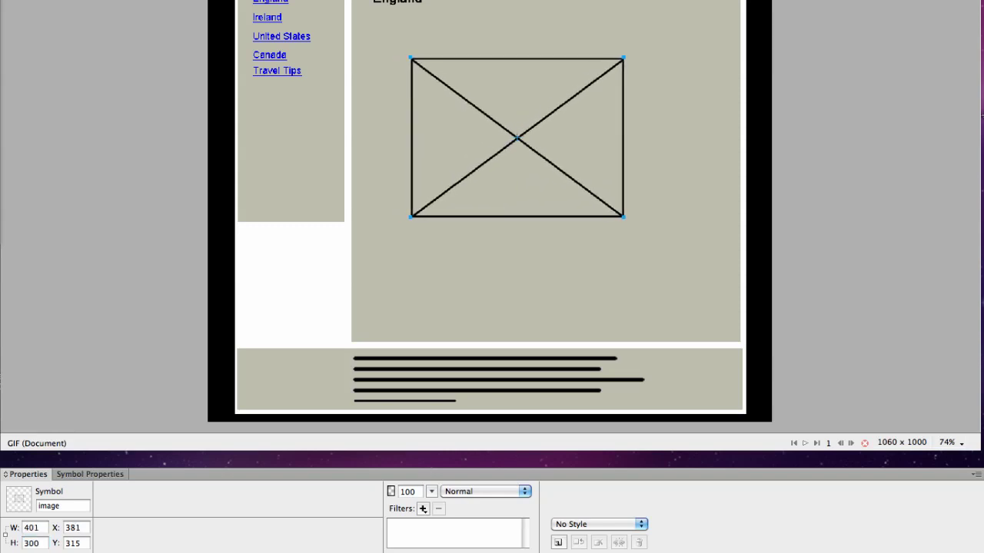
pyautogui.press('Right')
pyautogui.press('Right')
pyautogui.press('Right')
pyautogui.press('Right')
pyautogui.press('Right')
pyautogui.press('Right')
pyautogui.press('Right')
pyautogui.press('Right')
pyautogui.press('Right')
pyautogui.press('Right')
pyautogui.press('Right')
pyautogui.press('Right')
pyautogui.press('Up')
pyautogui.press('Up')
pyautogui.press('Up')
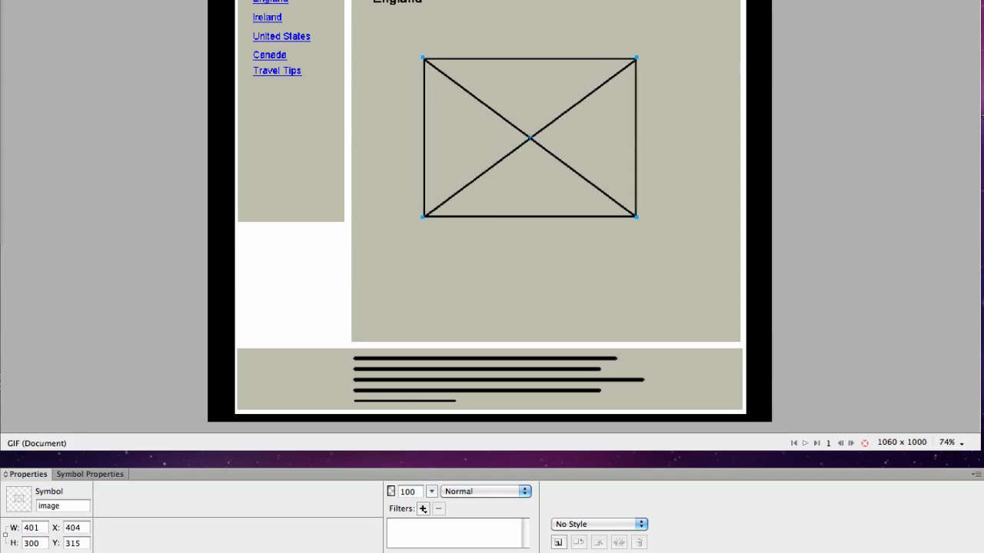
pyautogui.press('Up')
pyautogui.press('Up')
pyautogui.press('Up')
pyautogui.press('Up')
pyautogui.press('Up')
pyautogui.press('Up')
pyautogui.press('Up')
pyautogui.press('Up')
pyautogui.press('Up')
pyautogui.press('Up')
pyautogui.press('Up')
pyautogui.press('Up')
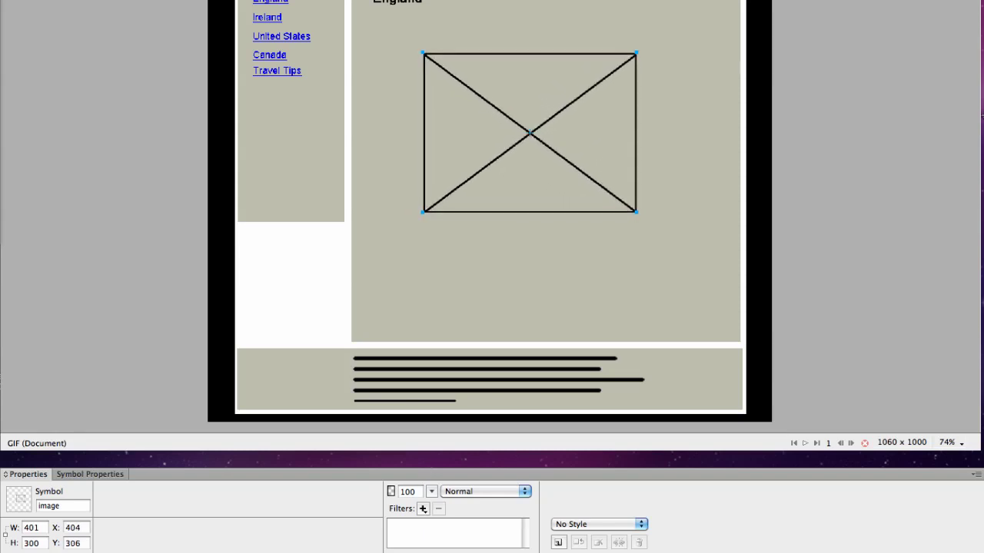
pyautogui.press('Up')
pyautogui.press('Up')
pyautogui.press('Up')
pyautogui.press('Up')
pyautogui.press('Up')
pyautogui.press('Up')
pyautogui.press('Up')
pyautogui.press('Up')
pyautogui.press('Up')
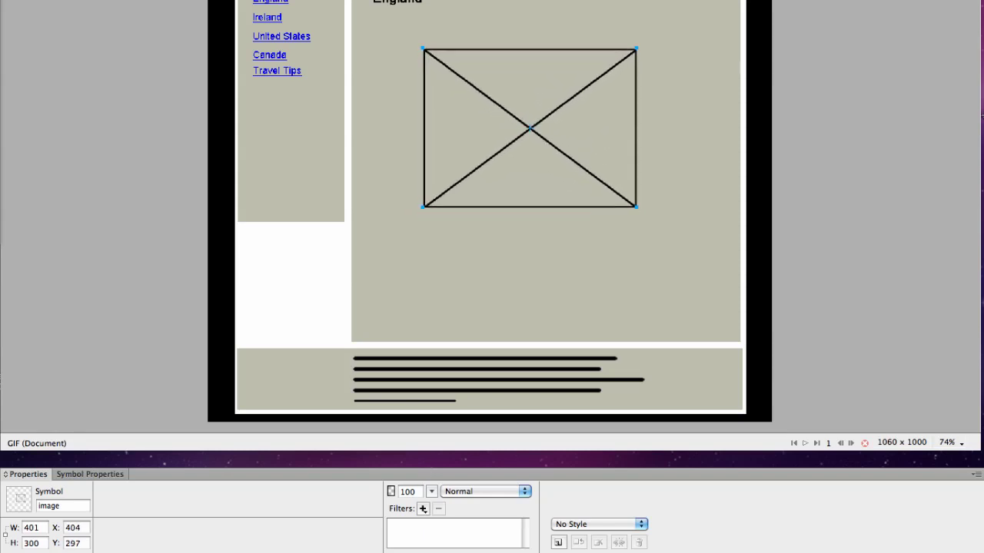
pyautogui.press('Up')
pyautogui.press('Right')
pyautogui.press('Right')
pyautogui.press('Right')
pyautogui.press('Right')
pyautogui.press('Right')
pyautogui.press('Right')
pyautogui.press('Right')
pyautogui.press('Right')
pyautogui.press('Right')
pyautogui.press('Right')
pyautogui.press('Right')
pyautogui.press('Right')
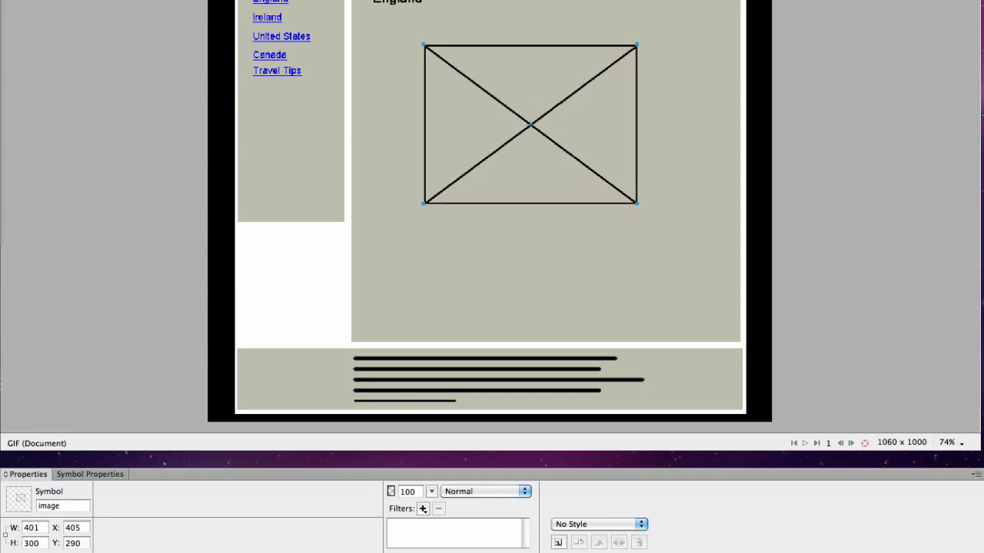
pyautogui.press('Right')
pyautogui.press('Right')
pyautogui.press('Right')
pyautogui.press('Right')
pyautogui.press('Right')
pyautogui.press('Right')
pyautogui.press('Right')
pyautogui.press('Right')
pyautogui.press('Right')
pyautogui.press('Right')
pyautogui.press('Right')
pyautogui.press('Right')
pyautogui.press('Right')
pyautogui.press('Right')
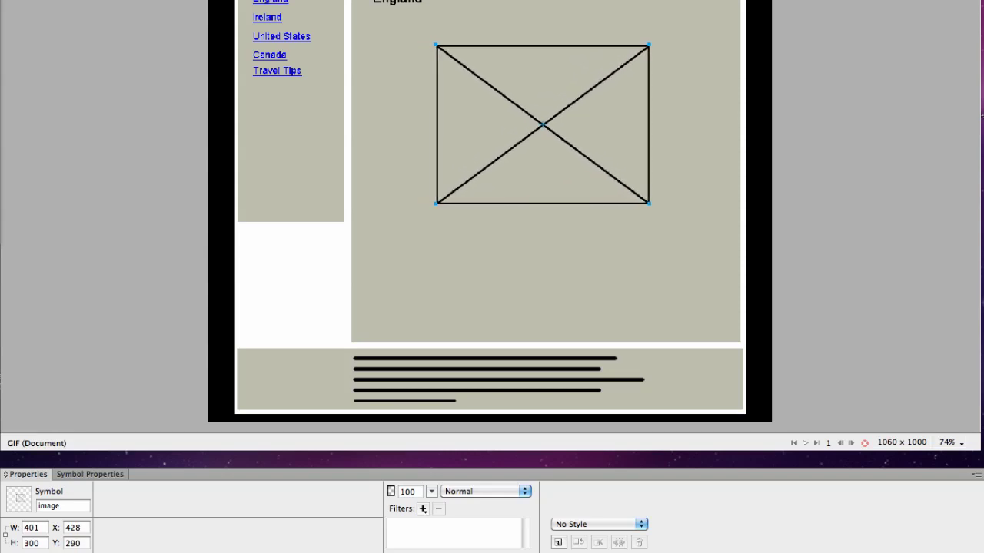
pyautogui.press('Left')
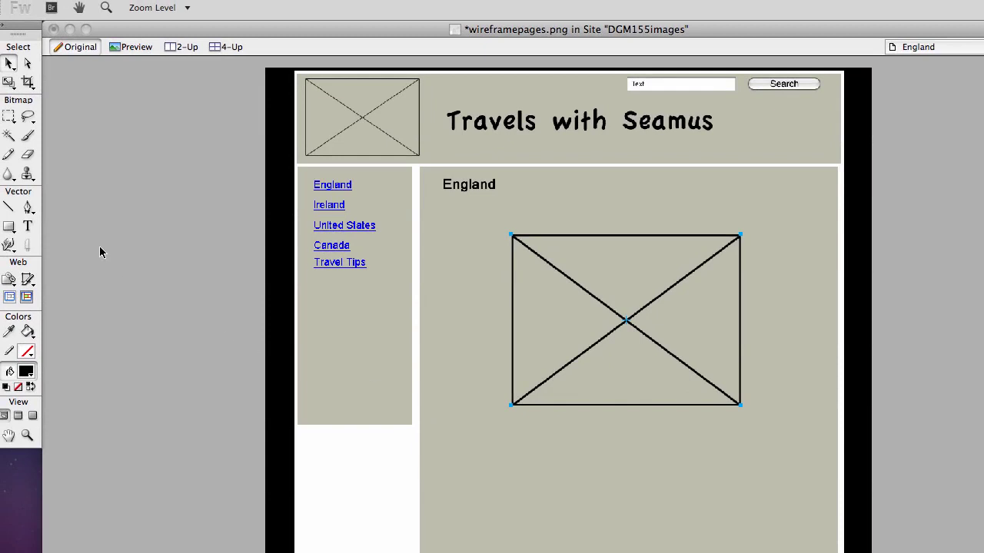
# Draw two lines forming a left-pointing arrow, about 60 wide and 198 high, beside the image placeholder's left edge
pyautogui.click(8, 206)
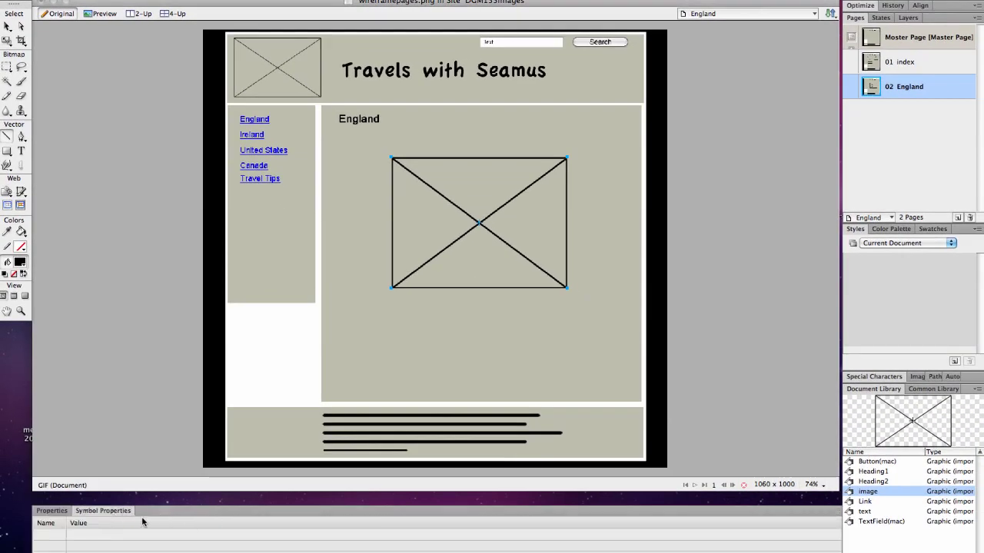
pyautogui.click(54, 510)
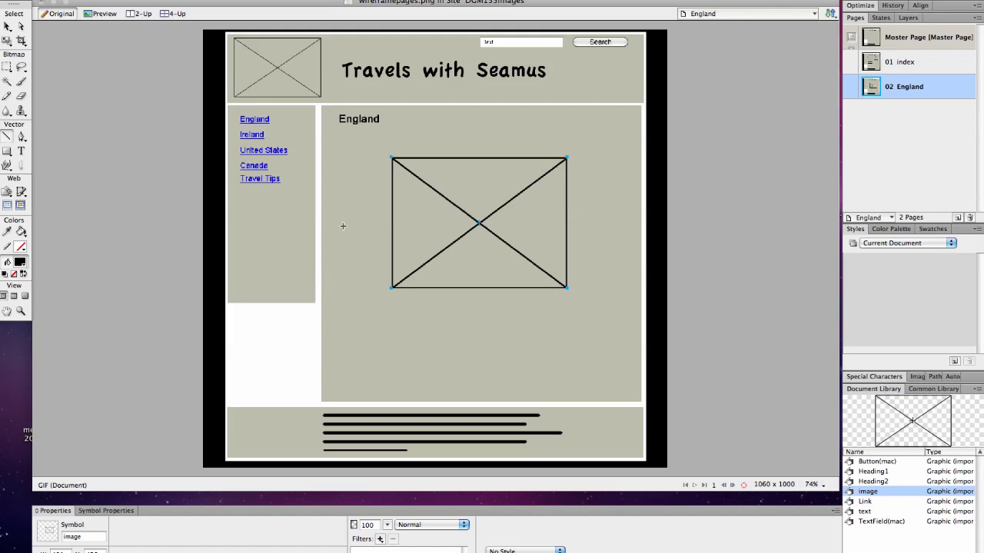
pyautogui.moveTo(333, 214); pyautogui.dragTo(359, 261)
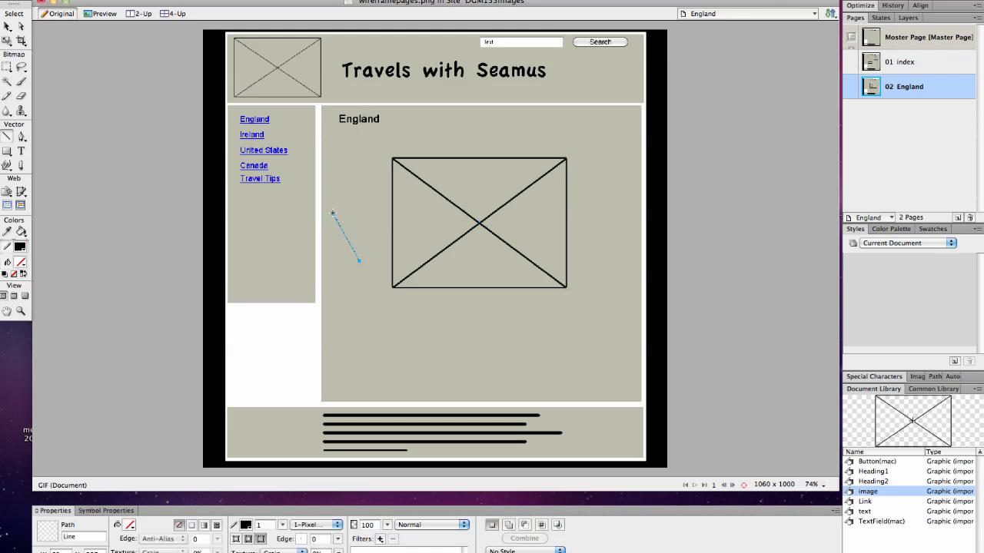
pyautogui.moveTo(333, 214); pyautogui.dragTo(360, 174)
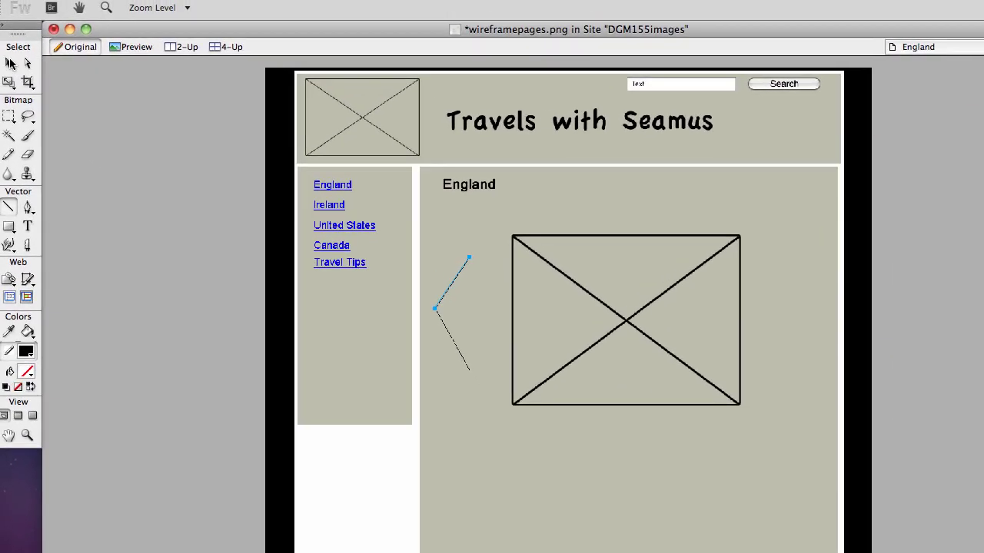
# Select both lines of the left arrow and set their stroke width to 8
pyautogui.click(6, 25)
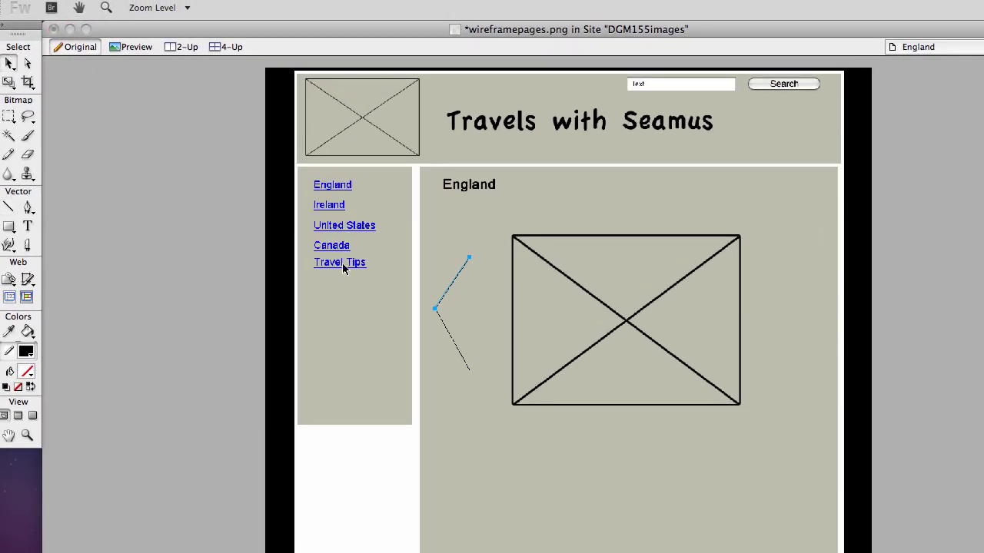
pyautogui.moveTo(426, 237); pyautogui.dragTo(485, 385)
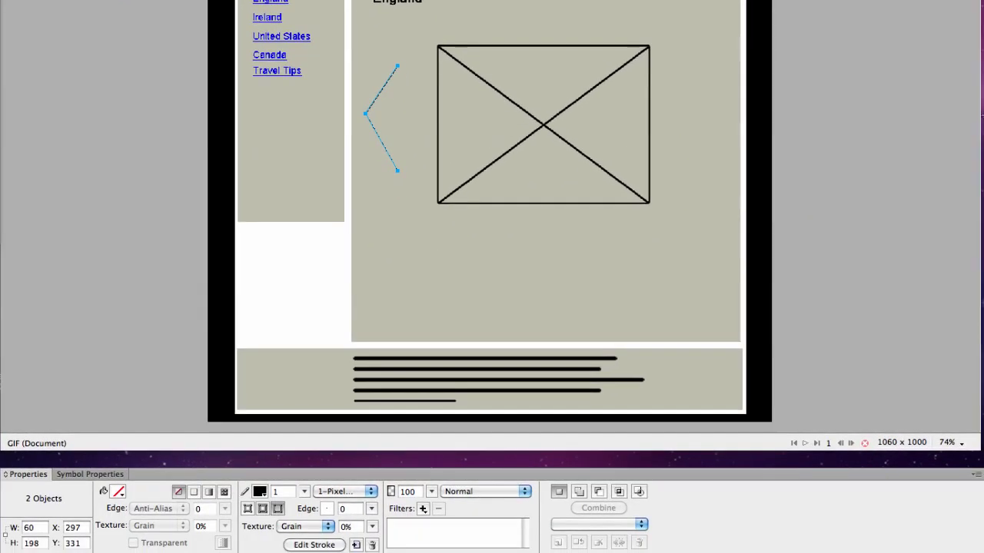
pyautogui.doubleClick(277, 492)
pyautogui.write('8')
pyautogui.press('Return')
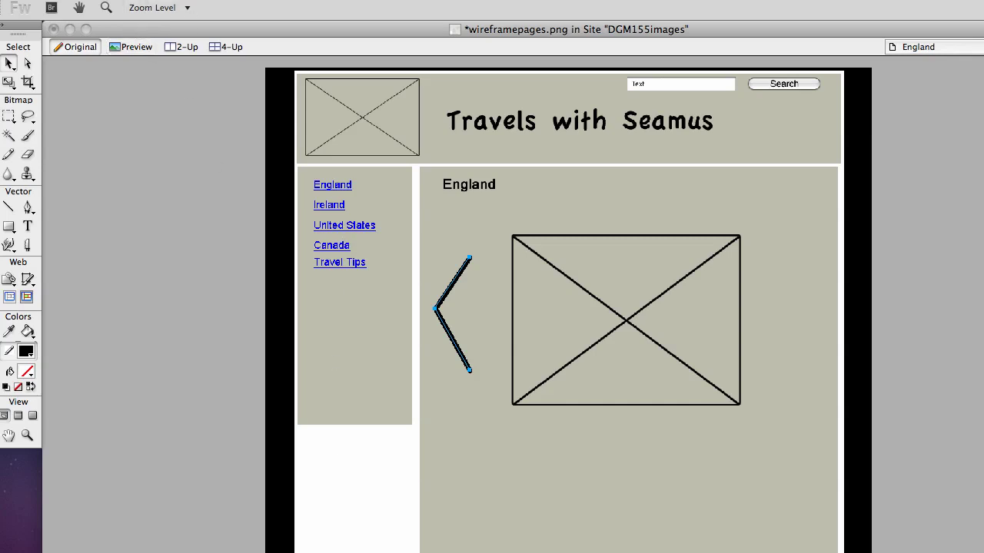
# Copy and paste the left arrow and move the duplicate to the right side of the image placeholder
pyautogui.click(151, 2)
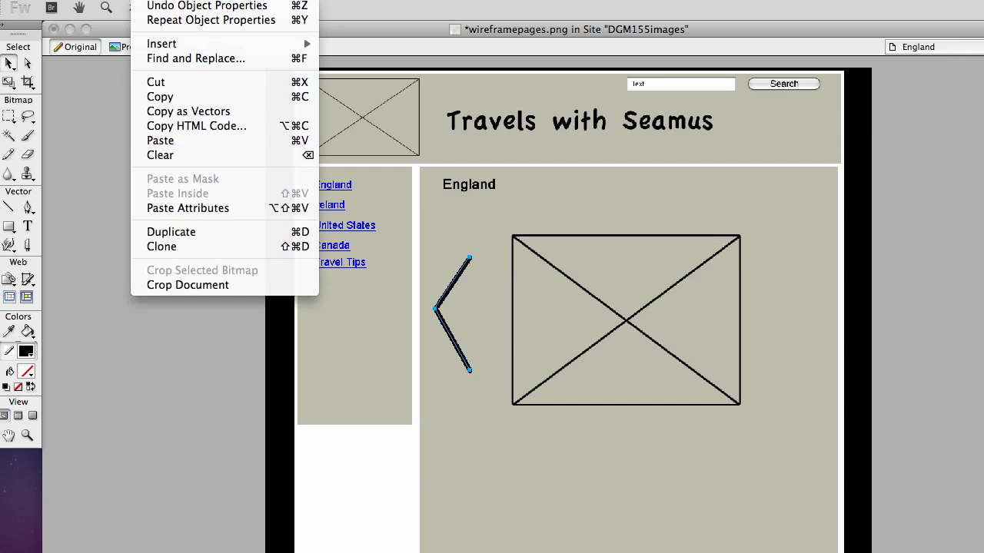
pyautogui.click(161, 97)
pyautogui.click(146, 5)
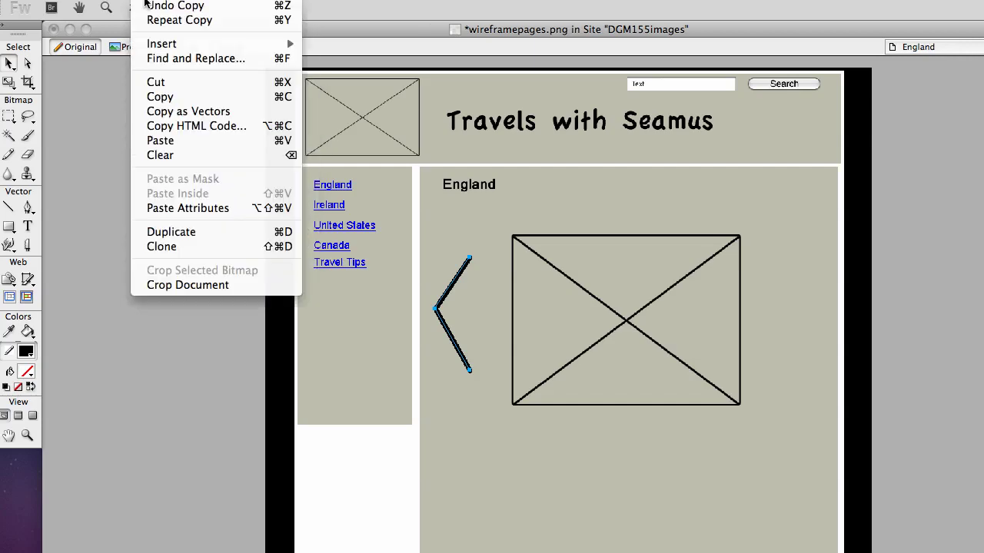
pyautogui.click(162, 141)
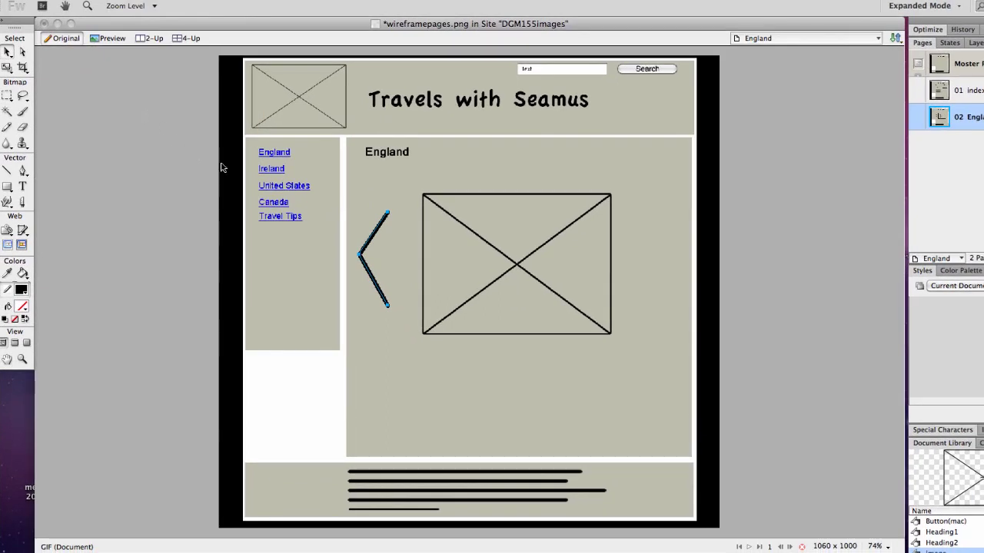
pyautogui.moveTo(376, 237); pyautogui.dragTo(649, 227)
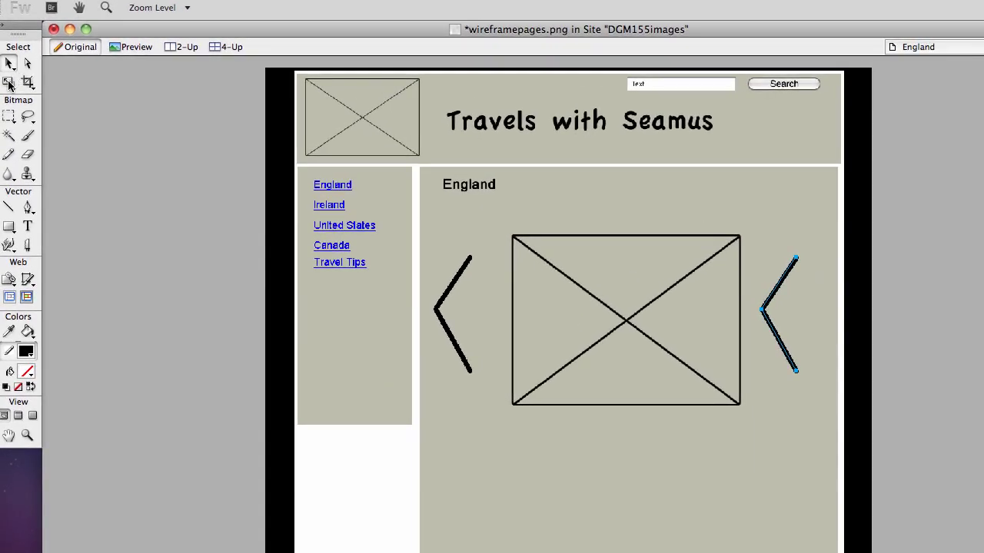
# Rotate the duplicated arrow half a turn so it points right, and nudge it slightly right, away from the image placeholder
pyautogui.press('q')
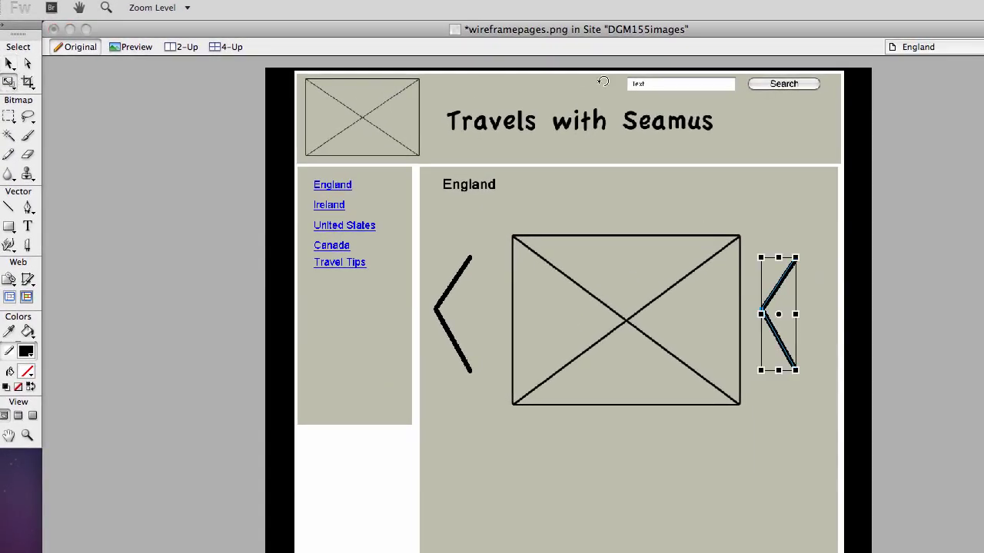
pyautogui.moveTo(802, 250); pyautogui.dragTo(745, 407)
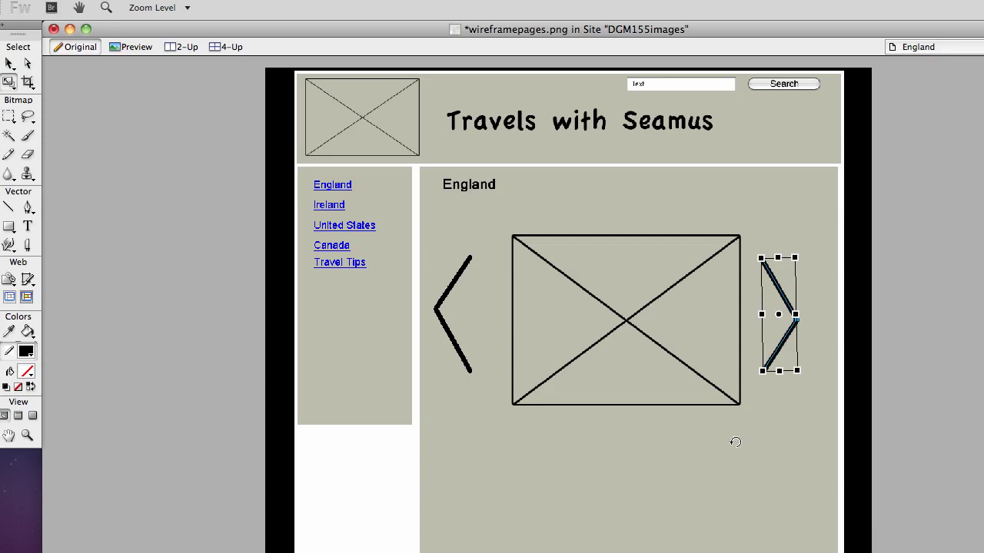
pyautogui.press('v')
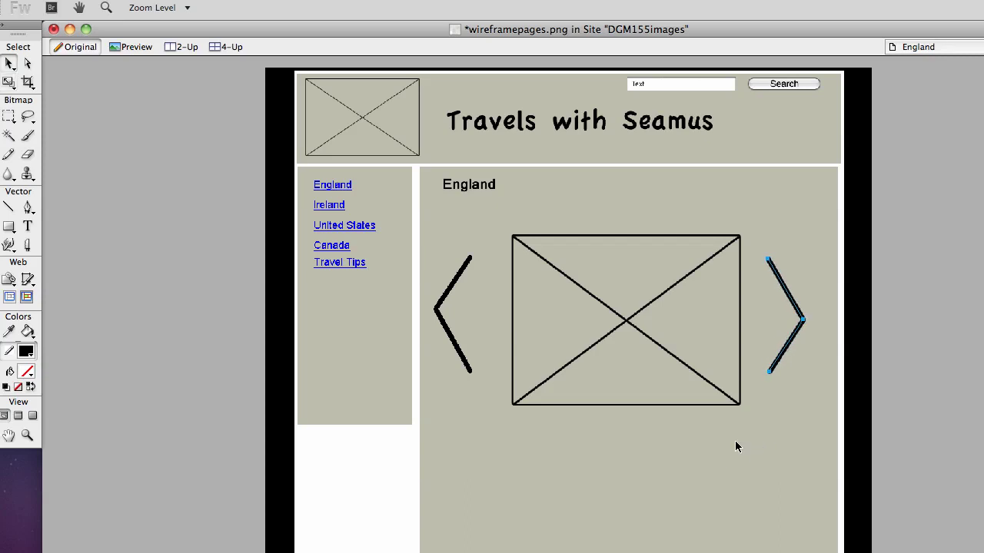
pyautogui.press('Right')
pyautogui.press('Right')
pyautogui.press('Right')
pyautogui.press('Right')
pyautogui.press('Right')
pyautogui.press('Right')
pyautogui.press('Right')
pyautogui.press('Right')
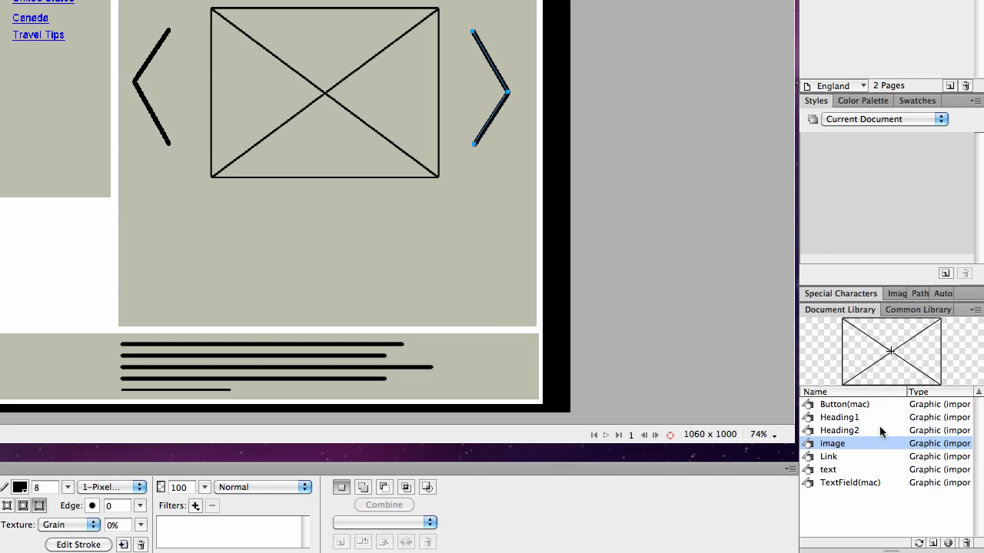
# Place the text symbol from the document library centred beneath the image placeholder, leaving a small gap
pyautogui.click(830, 470)
pyautogui.moveTo(830, 470); pyautogui.dragTo(279, 226)
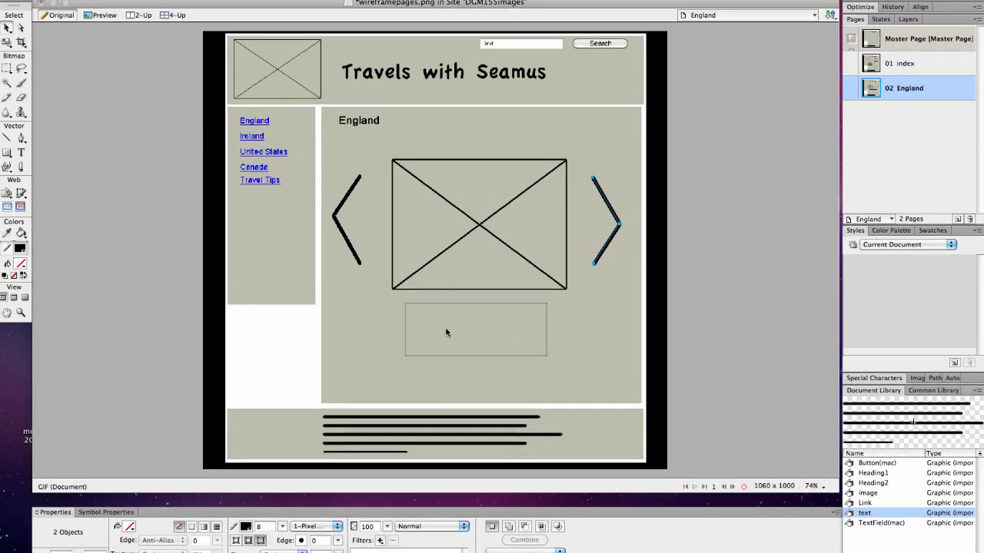
pyautogui.moveTo(445, 329); pyautogui.dragTo(481, 328)
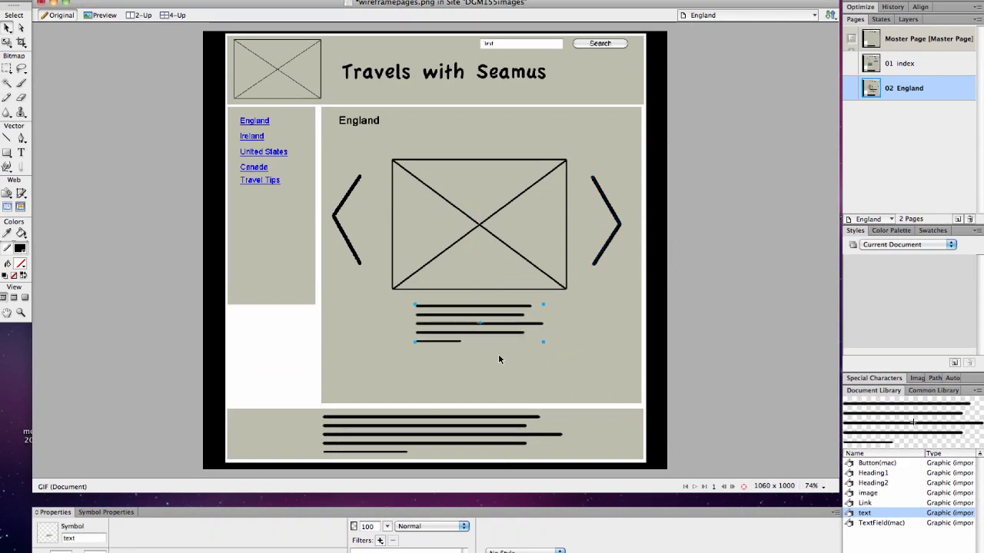
pyautogui.click(499, 355)
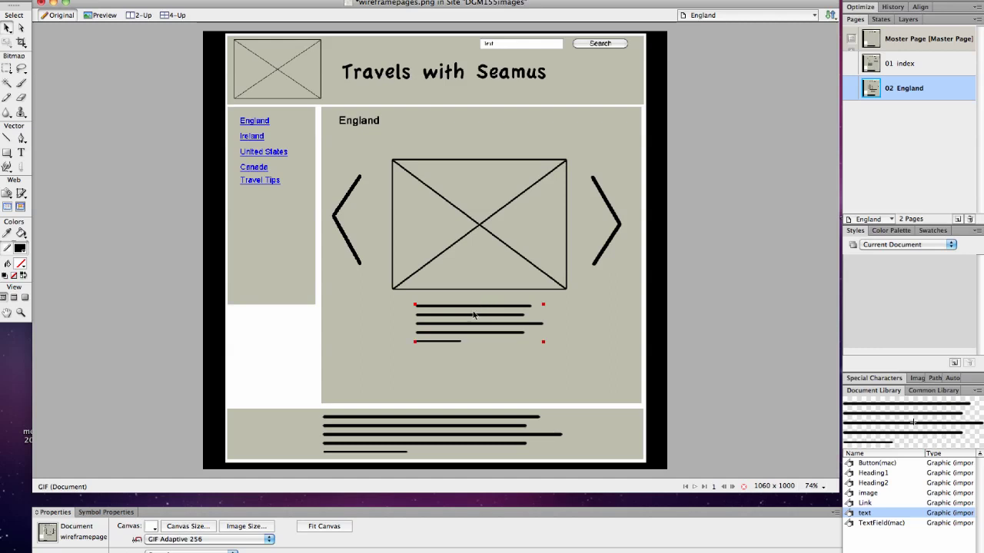
pyautogui.moveTo(472, 314); pyautogui.dragTo(475, 325)
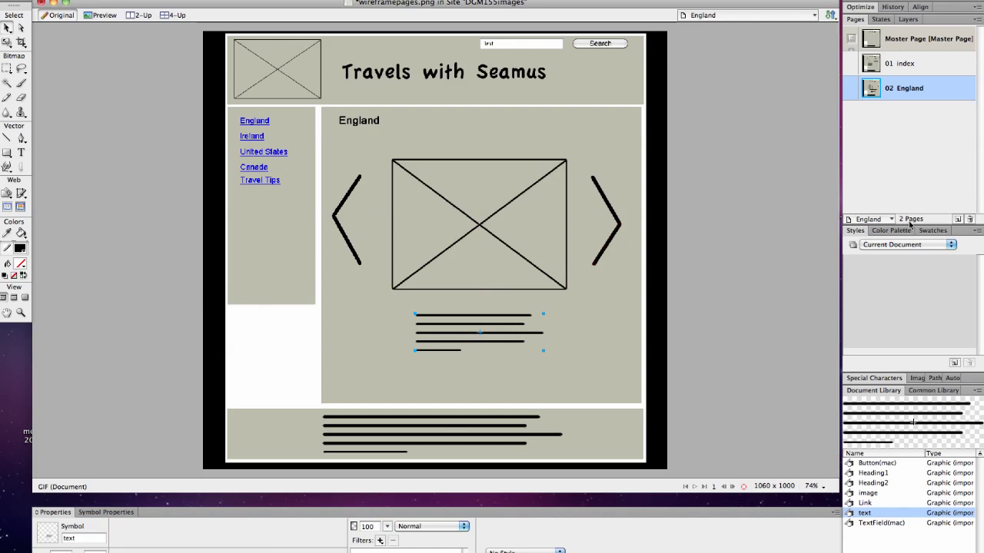
# Add a third page to the document and name it Travel Tips
pyautogui.click(957, 219)
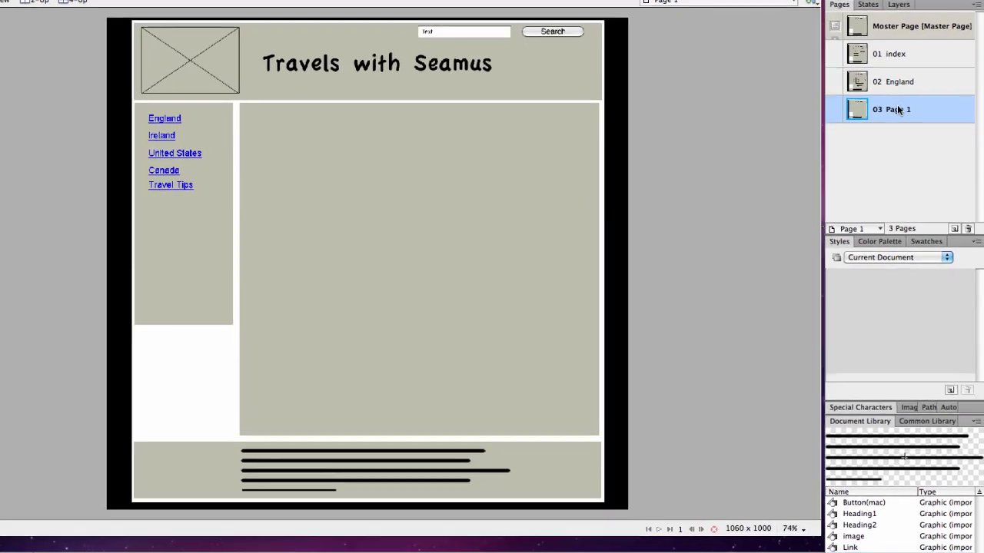
pyautogui.doubleClick(905, 112)
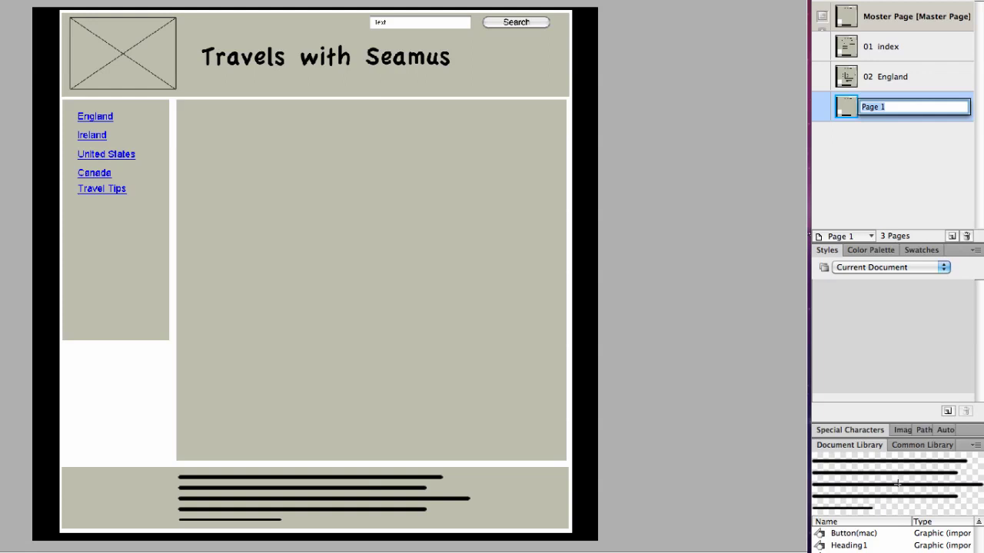
pyautogui.write('Travel Tips')
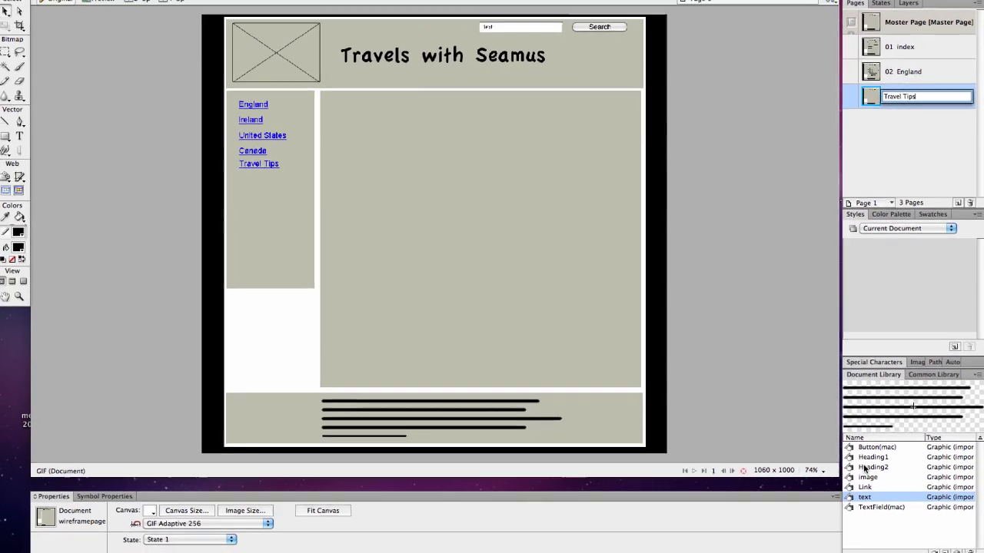
pyautogui.press('Return')
# Place the Heading2 symbol near the top left of the Travel Tips content area and change its text to Planning
pyautogui.click(848, 522)
pyautogui.moveTo(866, 468); pyautogui.dragTo(352, 102)
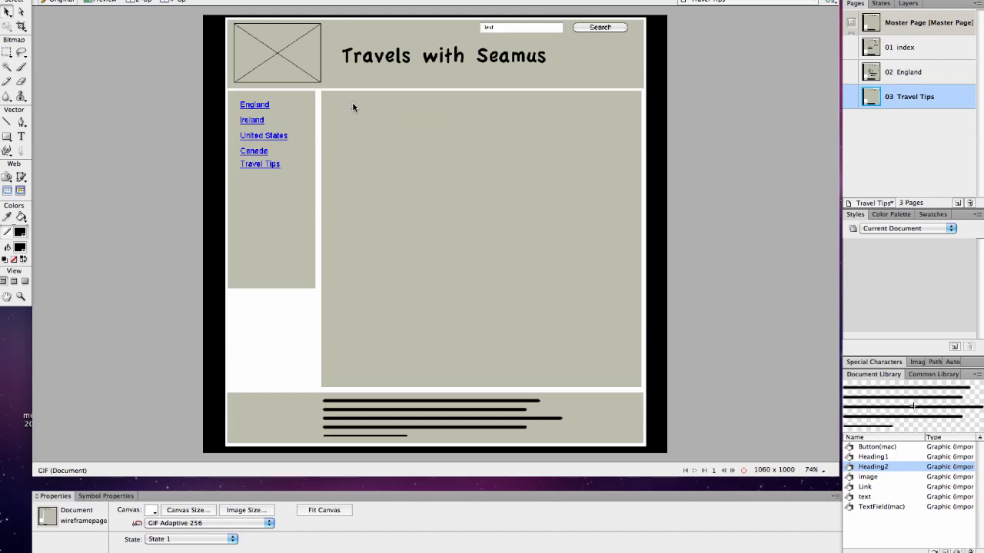
pyautogui.click(134, 495)
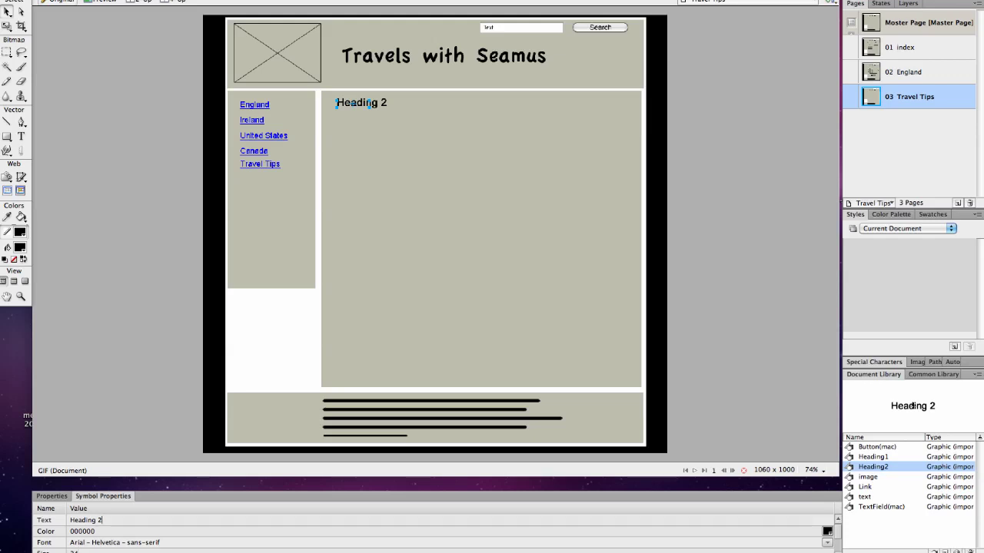
pyautogui.press('Return')
pyautogui.hotkey('shift', 'End')
pyautogui.write('Pl')
pyautogui.press('Return')
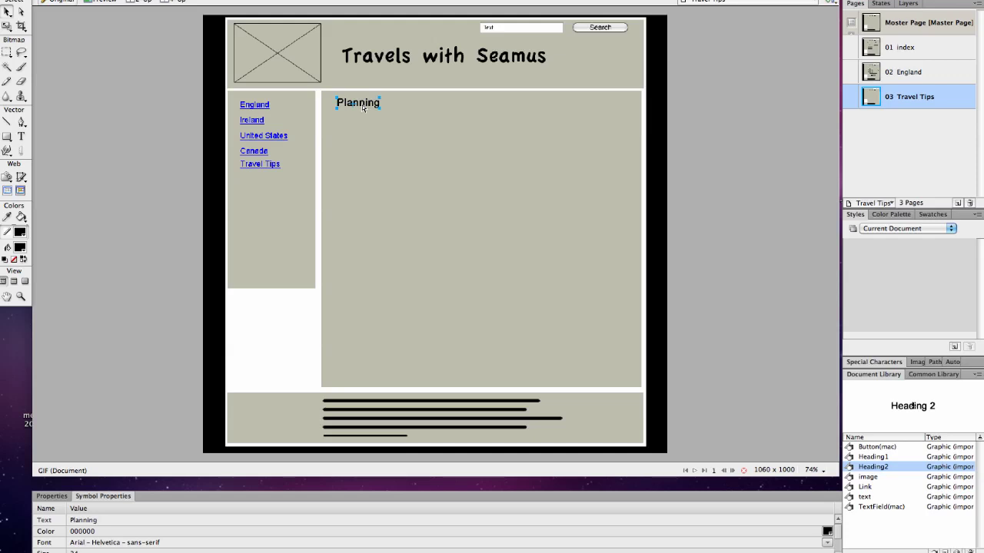
# Duplicate the Planning heading three times and space the copies in a column down the content area
pyautogui.moveTo(362, 104); pyautogui.dragTo(362, 280)
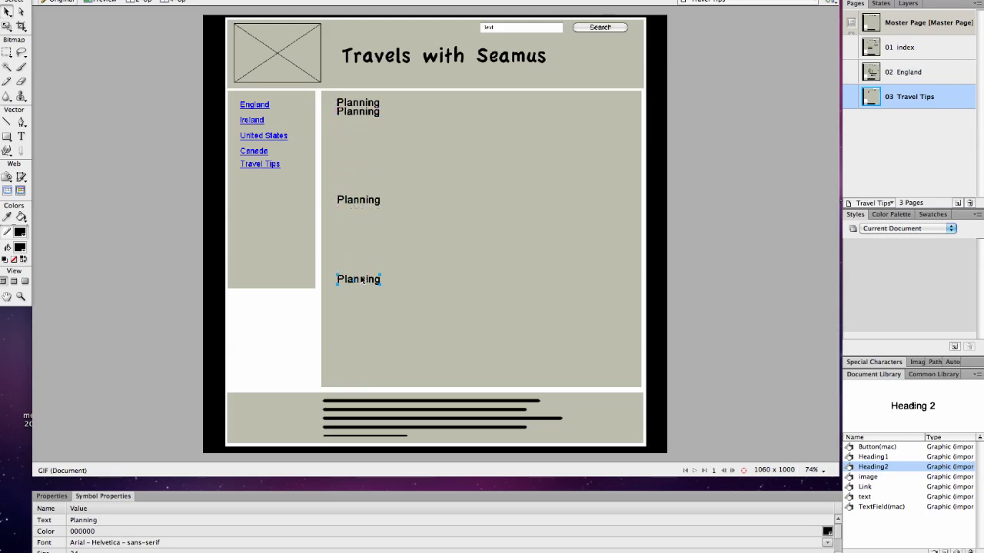
pyautogui.moveTo(367, 131); pyautogui.dragTo(368, 149)
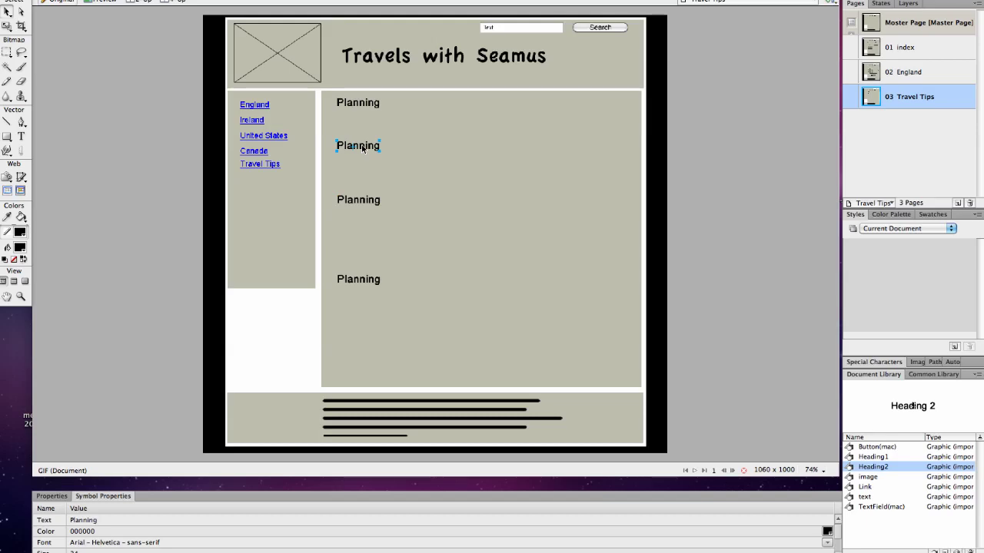
pyautogui.moveTo(363, 148); pyautogui.dragTo(363, 155)
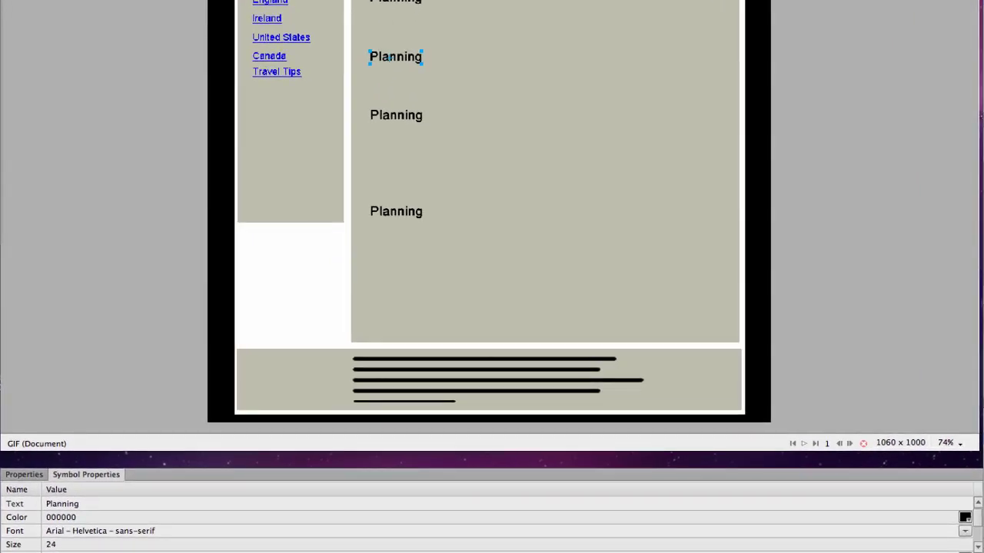
# Change the second heading's text to Packing
pyautogui.moveTo(86, 521); pyautogui.dragTo(46, 503)
pyautogui.write('P')
pyautogui.click(395, 122)
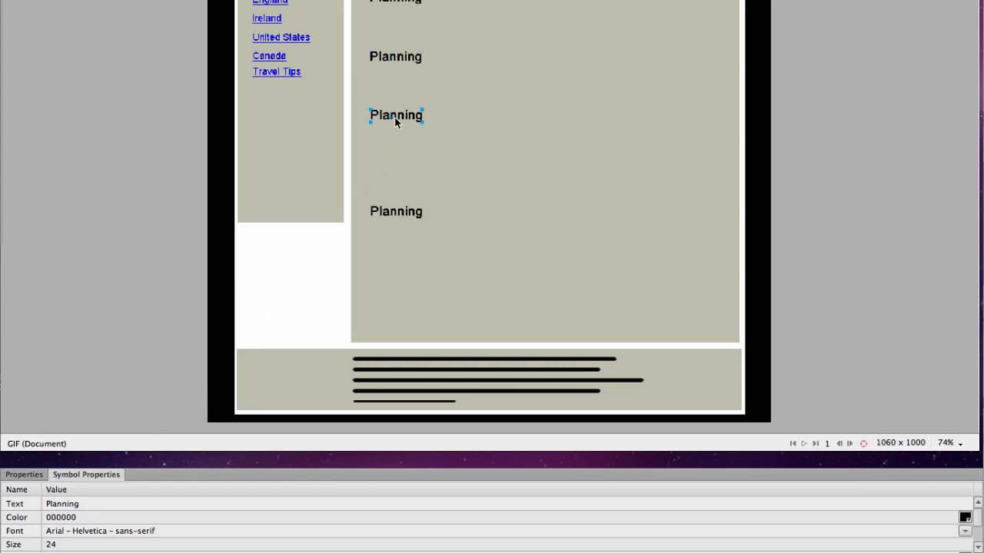
pyautogui.click(408, 61)
pyautogui.click(77, 505)
pyautogui.write('packi')
pyautogui.write('ac')
pyautogui.press('Return')
# Change the third heading's text to Travel Day
pyautogui.click(409, 120)
pyautogui.doubleClick(61, 503)
pyautogui.write('Tr')
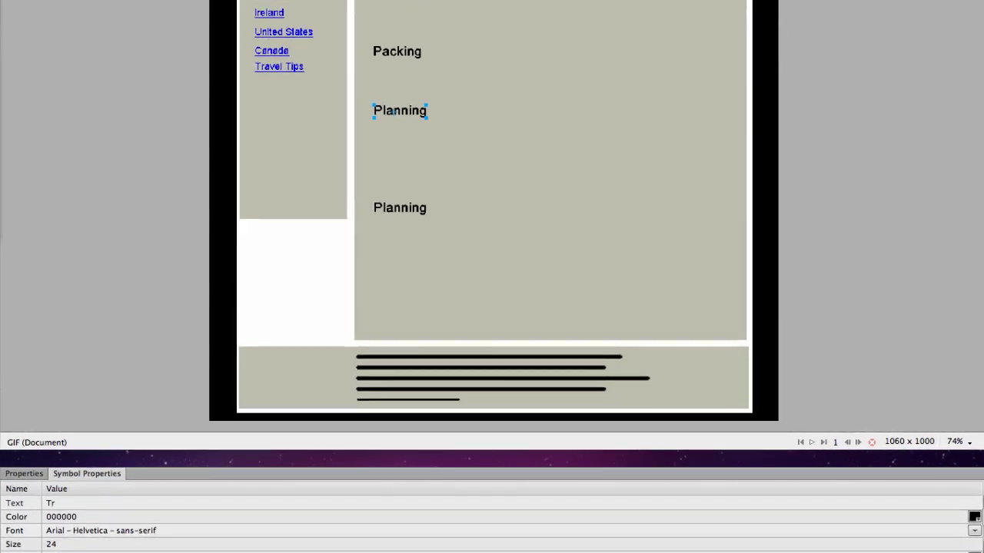
pyautogui.write('avel Day')
pyautogui.press('Return')
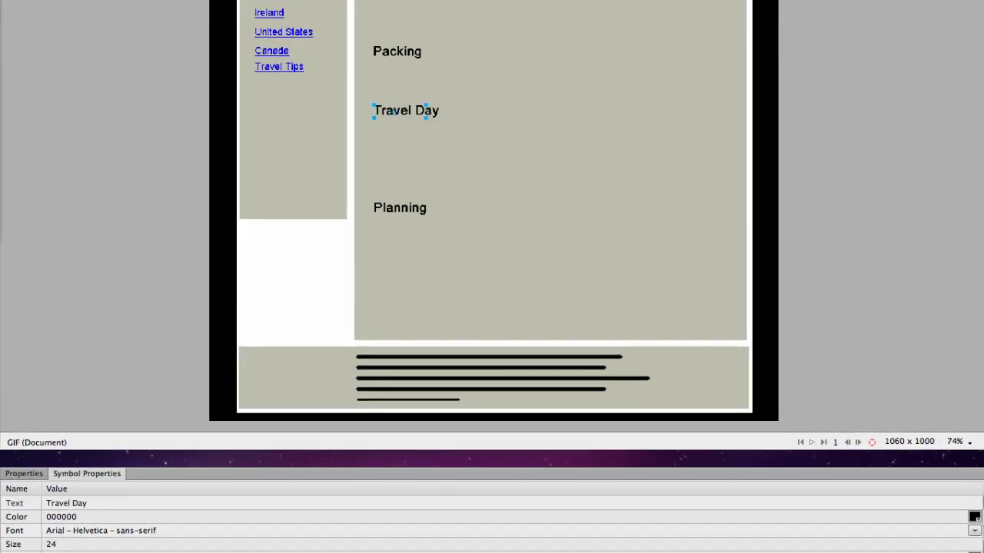
# Change the fourth heading's text to Jet Lag and move the Travel Day heading slightly down
pyautogui.click(396, 215)
pyautogui.click(63, 503)
pyautogui.write('Jet Lag')
pyautogui.press('Return')
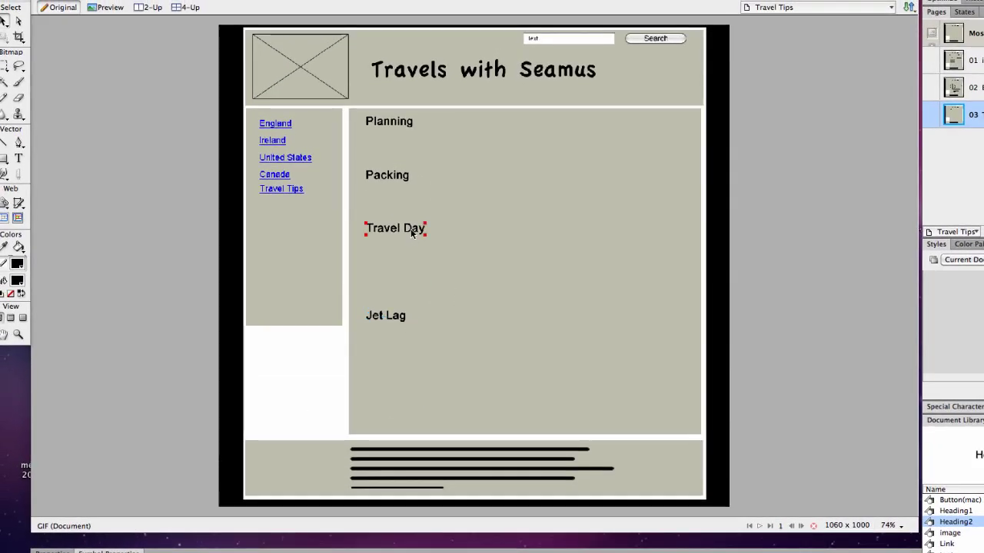
pyautogui.moveTo(411, 233); pyautogui.dragTo(403, 241)
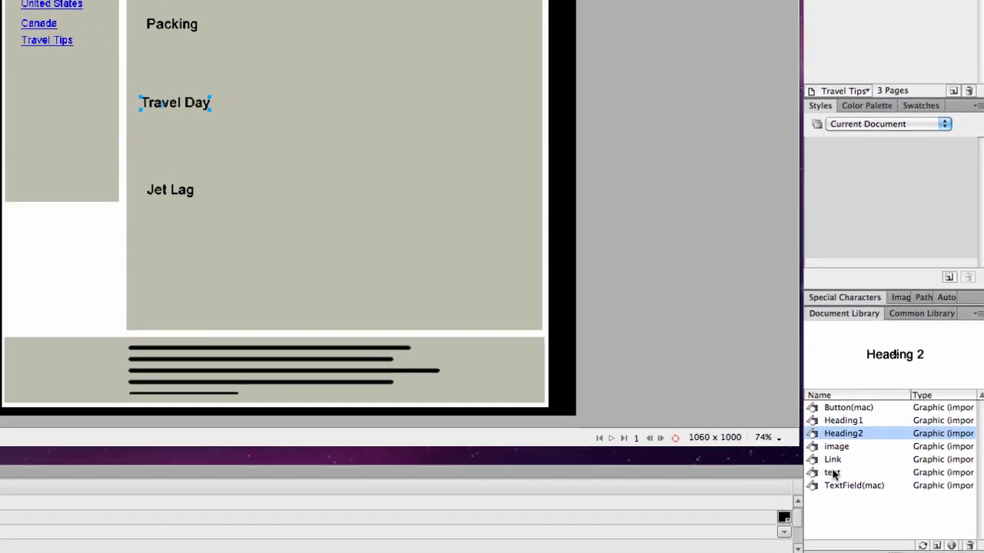
# Place a text symbol from the document library under the Jet Lag heading and widen it to 449 px
pyautogui.click(832, 472)
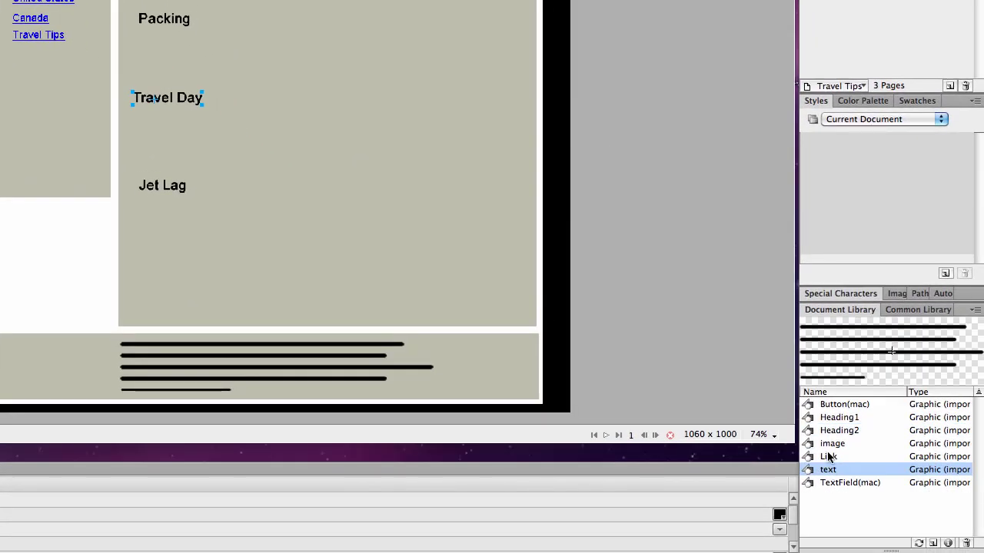
pyautogui.moveTo(830, 389); pyautogui.dragTo(591, 379)
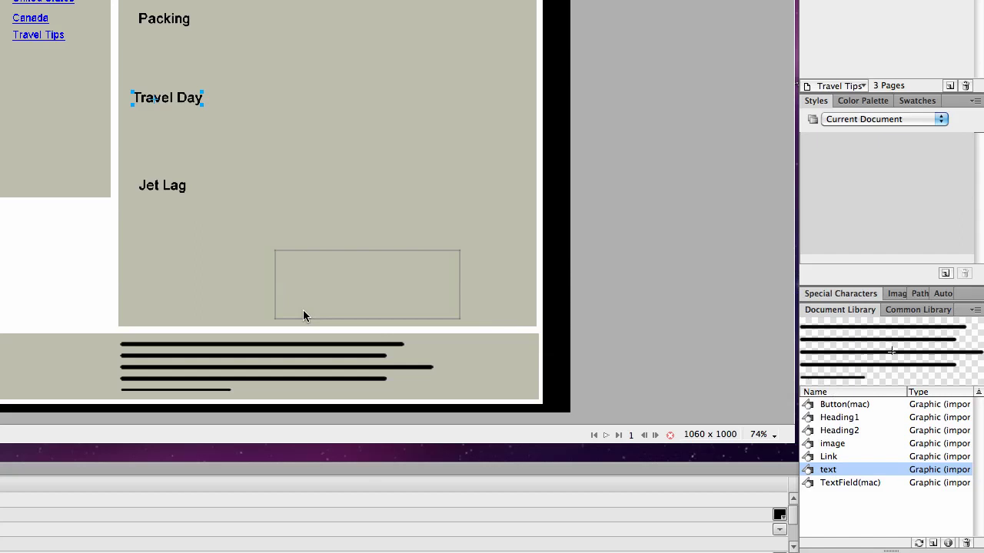
pyautogui.moveTo(303, 315); pyautogui.dragTo(268, 236)
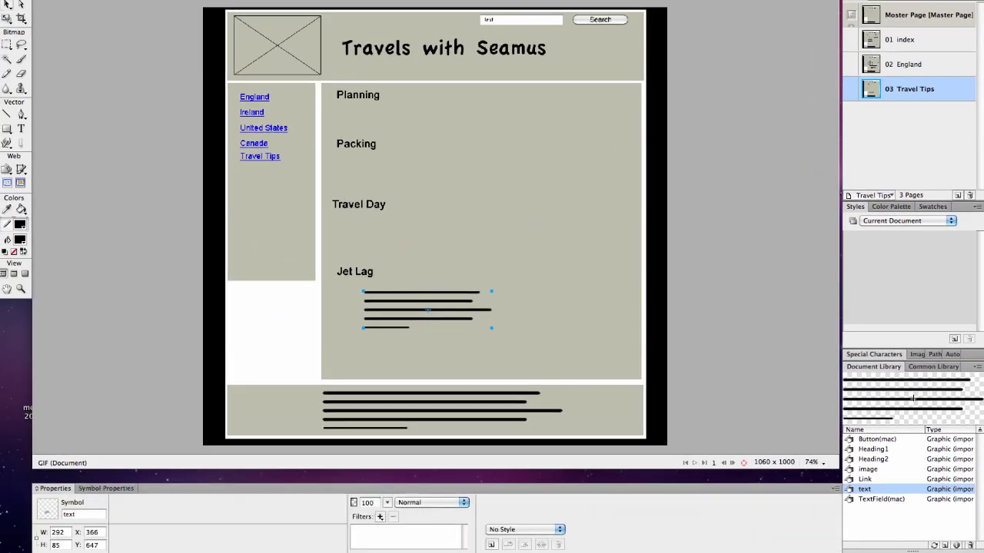
pyautogui.click(58, 532)
pyautogui.press('Return')
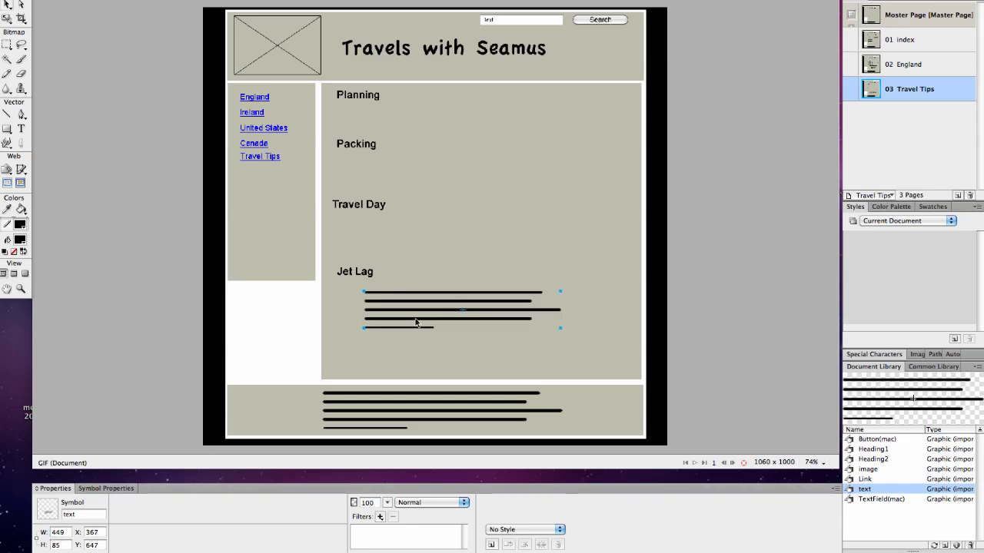
pyautogui.moveTo(415, 320); pyautogui.dragTo(420, 320)
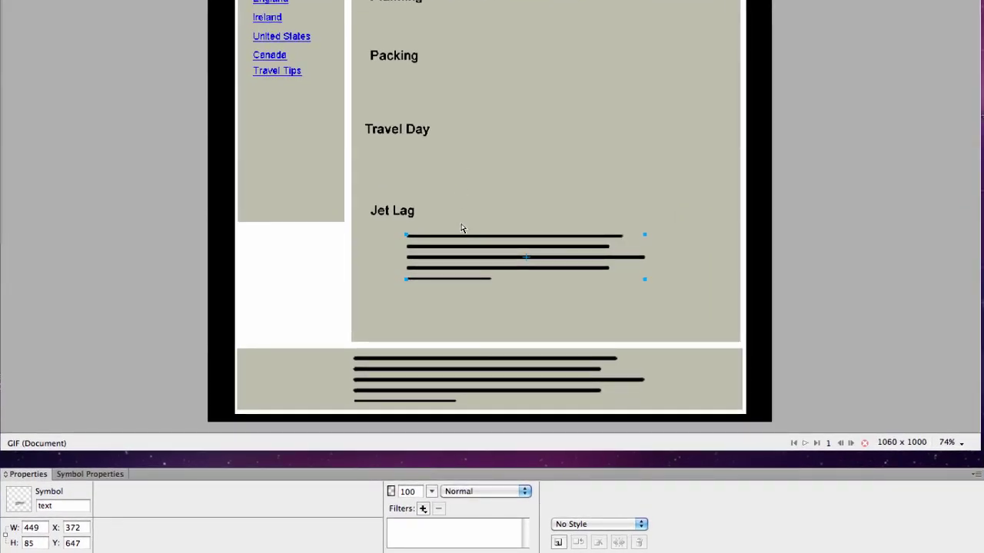
# Duplicate the text block under Jet Lag, offsetting the copies slightly upward
pyautogui.press('Up')
pyautogui.press('Up')
pyautogui.press('Up')
pyautogui.press('Up')
pyautogui.press('Up')
pyautogui.press('Up')
pyautogui.press('Up')
pyautogui.press('Up')
pyautogui.press('Up')
pyautogui.press('Up')
pyautogui.press('Up')
pyautogui.press('Up')
pyautogui.press('Up')
pyautogui.press('Up')
pyautogui.press('Up')
pyautogui.press('Up')
pyautogui.press('Up')
pyautogui.press('Up')
pyautogui.press('Up')
pyautogui.press('Up')
pyautogui.press('Up')
pyautogui.press('Up')
pyautogui.press('Up')
pyautogui.press('Up')
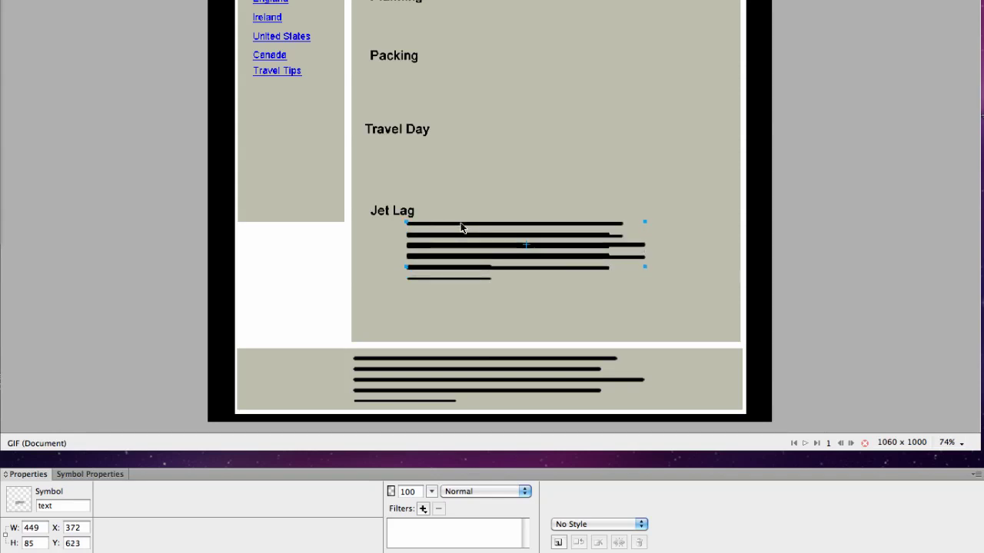
pyautogui.press('Up')
pyautogui.press('Up')
pyautogui.press('Up')
pyautogui.press('Up')
pyautogui.press('Up')
pyautogui.press('Up')
pyautogui.press('Up')
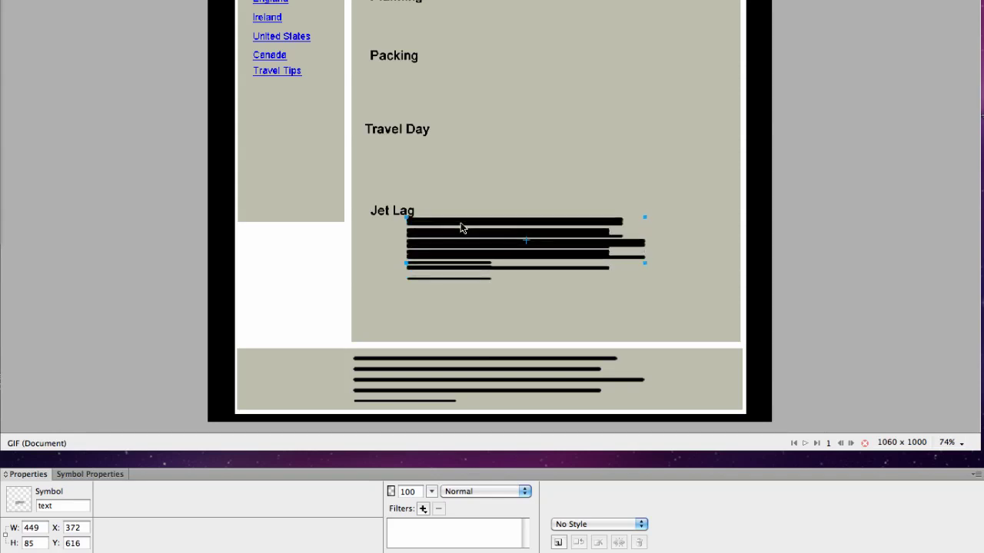
# Move the text block copies so one sits under each of the Travel Day, Packing and Planning headings
pyautogui.moveTo(461, 227); pyautogui.dragTo(468, 165)
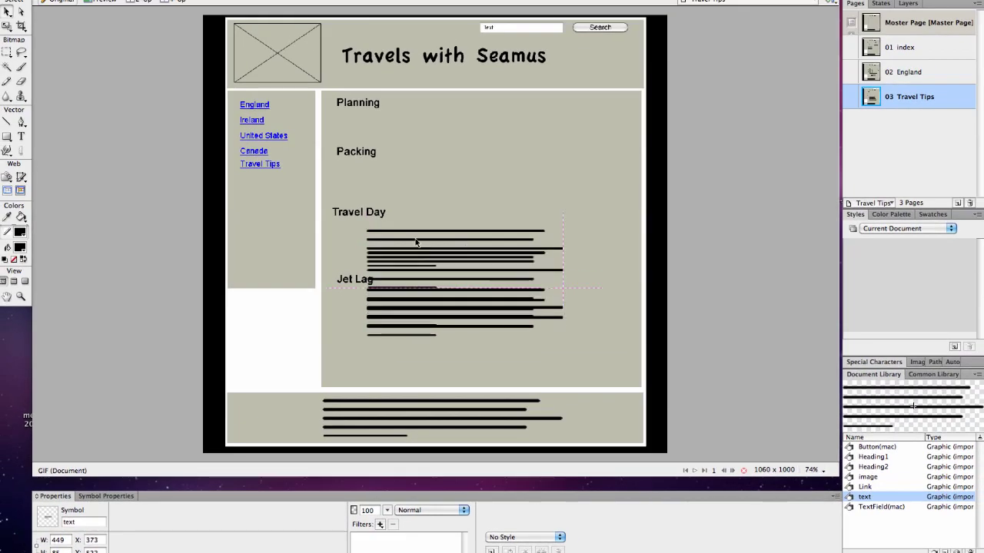
pyautogui.moveTo(415, 242); pyautogui.dragTo(414, 175)
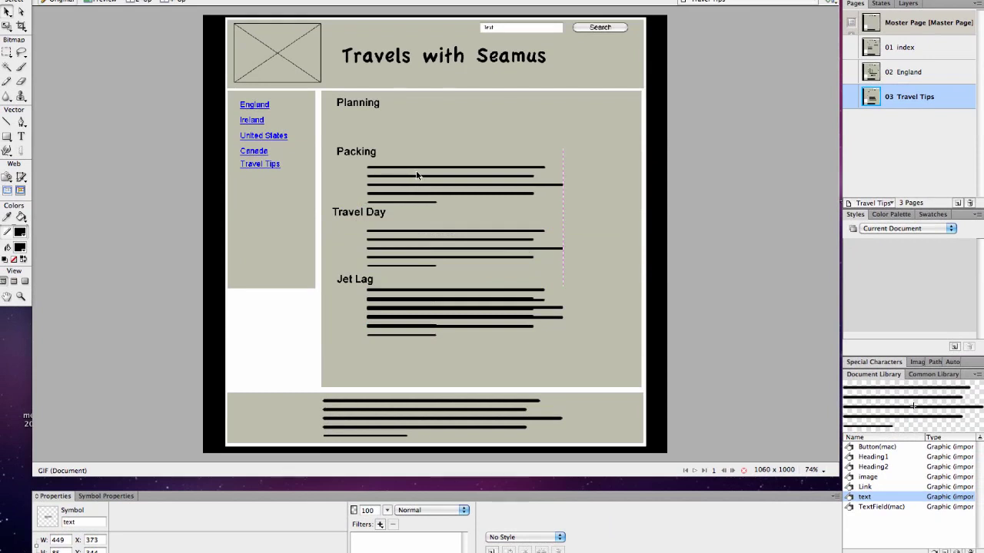
pyautogui.moveTo(424, 314); pyautogui.dragTo(421, 138)
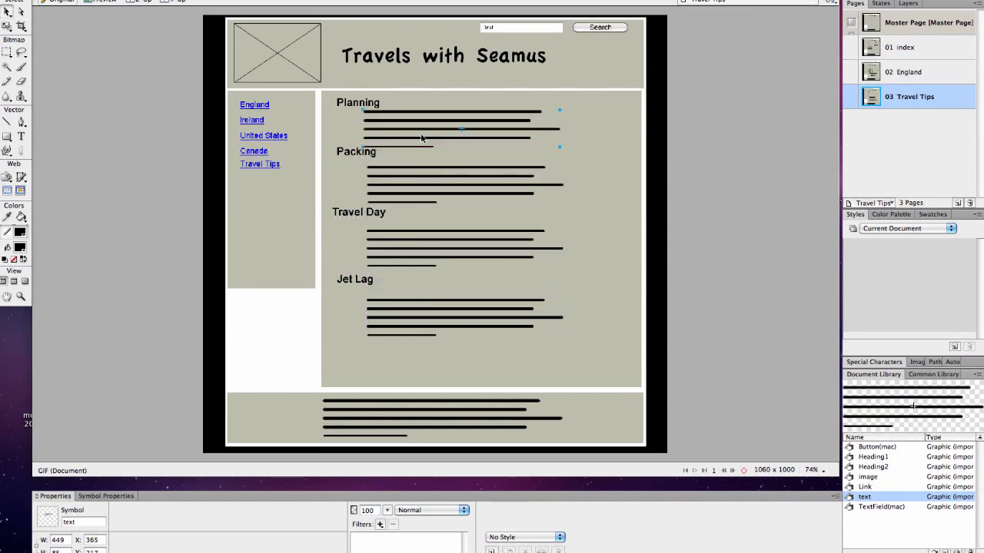
# Move the Jet Lag and Travel Day headings and text blocks down, aligning the Travel Day heading with the other headings
pyautogui.moveTo(402, 306); pyautogui.dragTo(403, 338)
pyautogui.moveTo(361, 285); pyautogui.dragTo(359, 313)
pyautogui.moveTo(388, 238); pyautogui.dragTo(388, 252)
pyautogui.moveTo(371, 220); pyautogui.dragTo(370, 230)
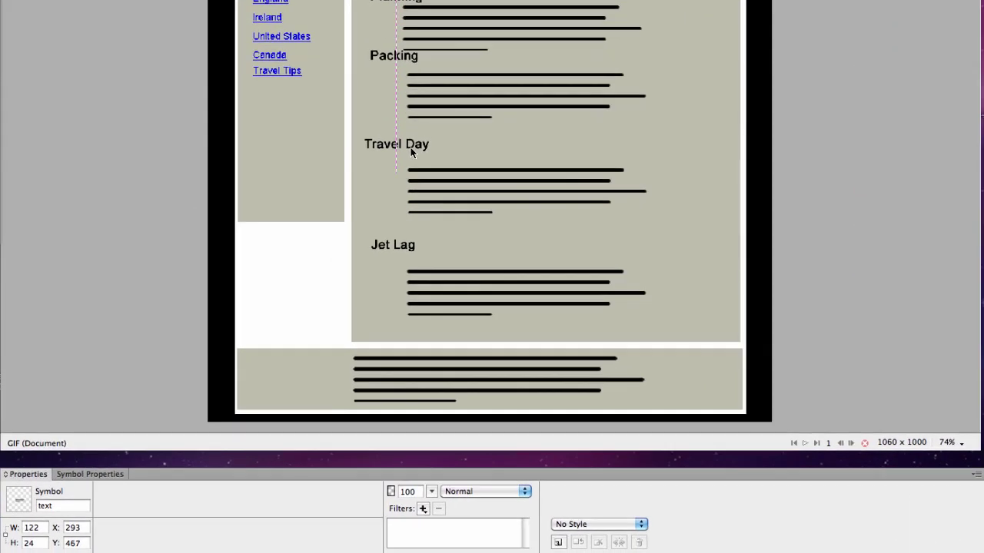
pyautogui.moveTo(411, 152); pyautogui.dragTo(413, 148)
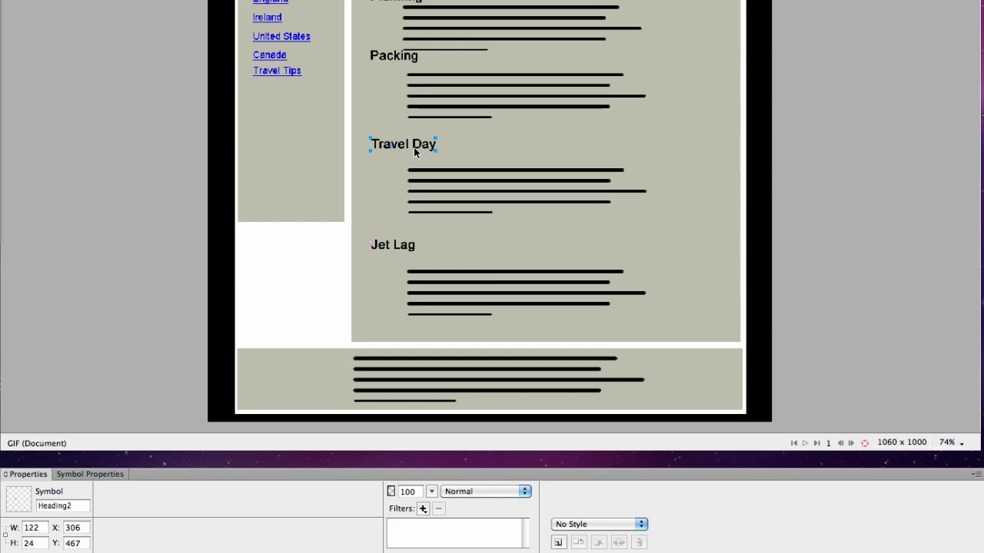
# Shift the Packing text block, the Travel Day text block and the Travel Day heading further down to even out the spacing
pyautogui.click(425, 115)
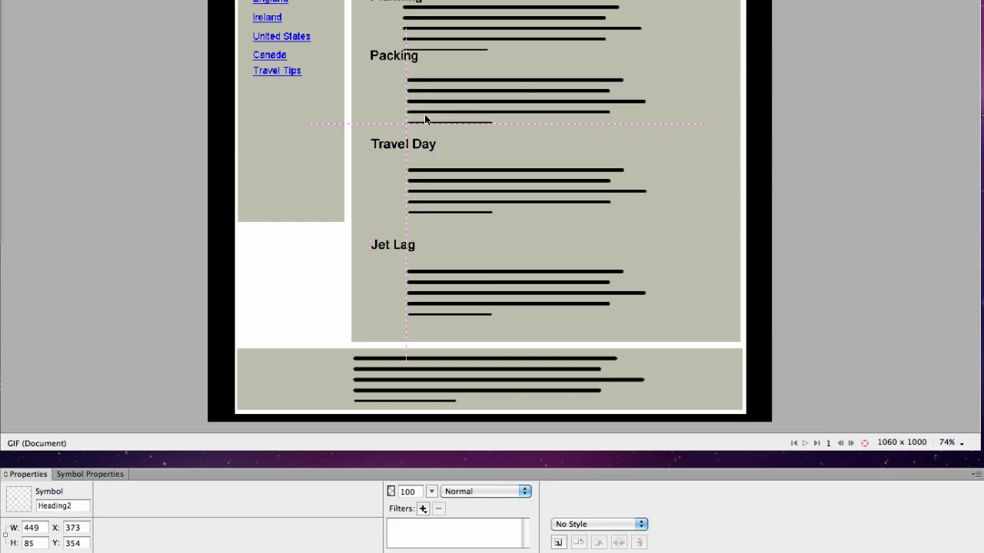
pyautogui.moveTo(430, 144); pyautogui.dragTo(423, 166)
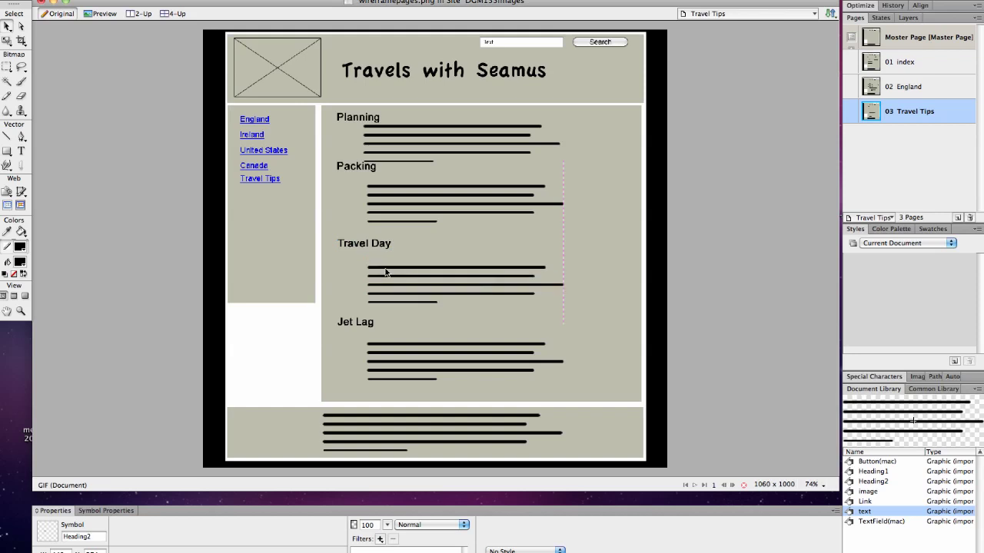
pyautogui.moveTo(385, 272); pyautogui.dragTo(374, 261)
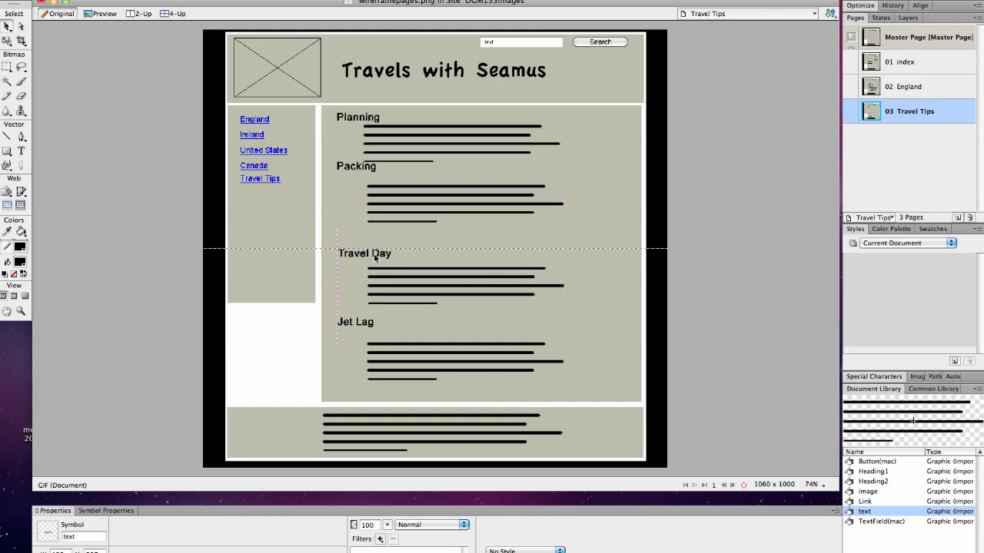
# Move the Packing heading down and align the Planning text block and heading with the sections below
pyautogui.moveTo(369, 191)
pyautogui.mouseDown()
pyautogui.moveTo(373, 205)
pyautogui.moveTo(364, 186)
pyautogui.mouseUp()
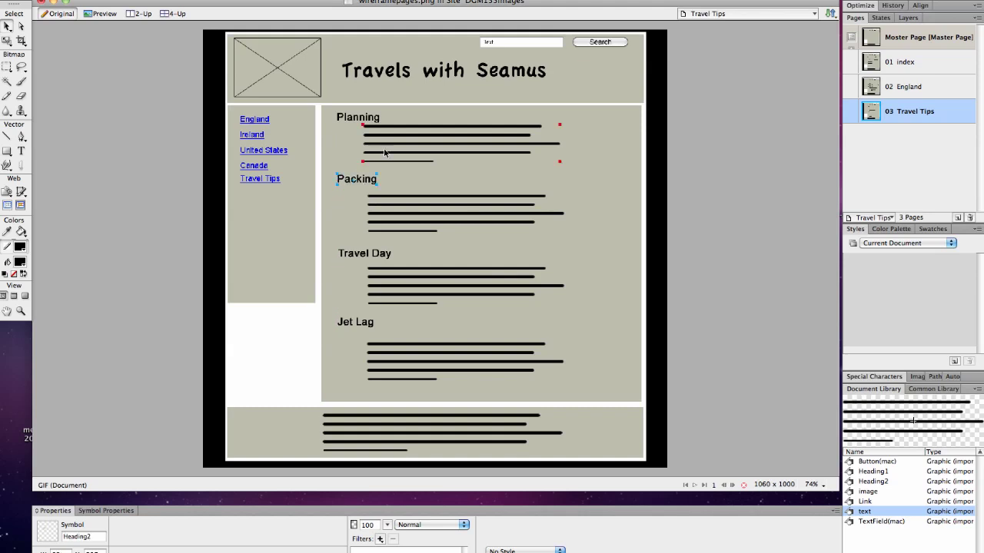
pyautogui.moveTo(384, 152); pyautogui.dragTo(385, 156)
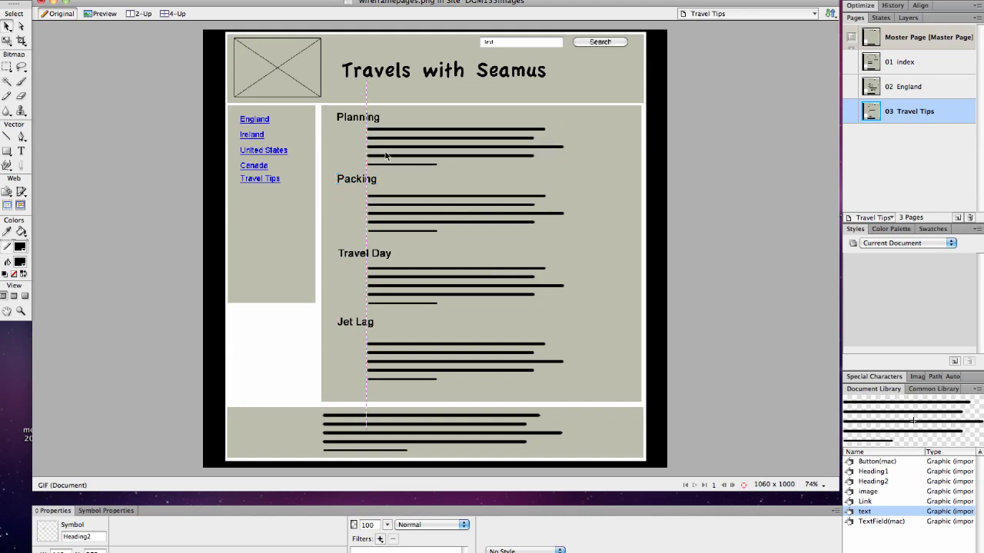
pyautogui.moveTo(363, 121); pyautogui.dragTo(363, 120)
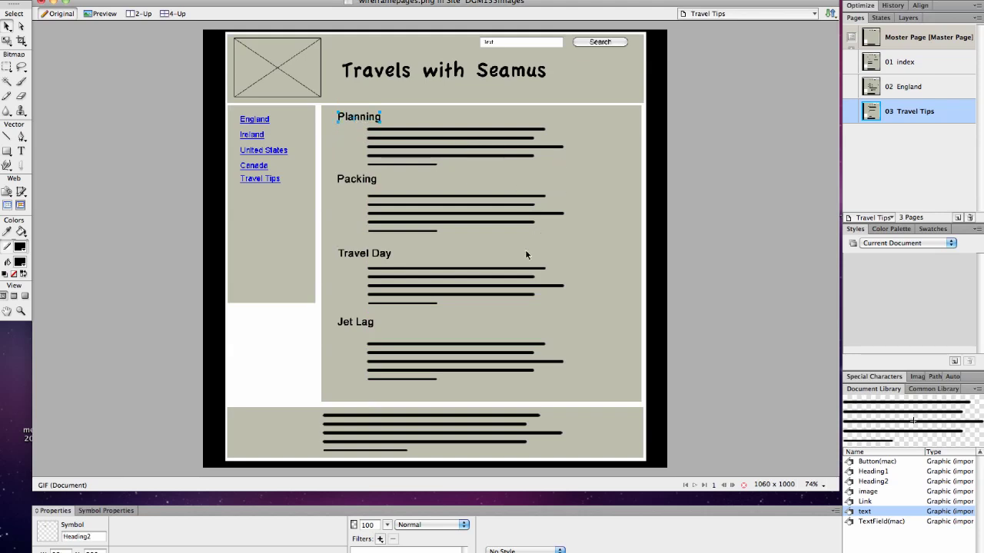
# Save the wireframepages.png document
pyautogui.click(905, 62)
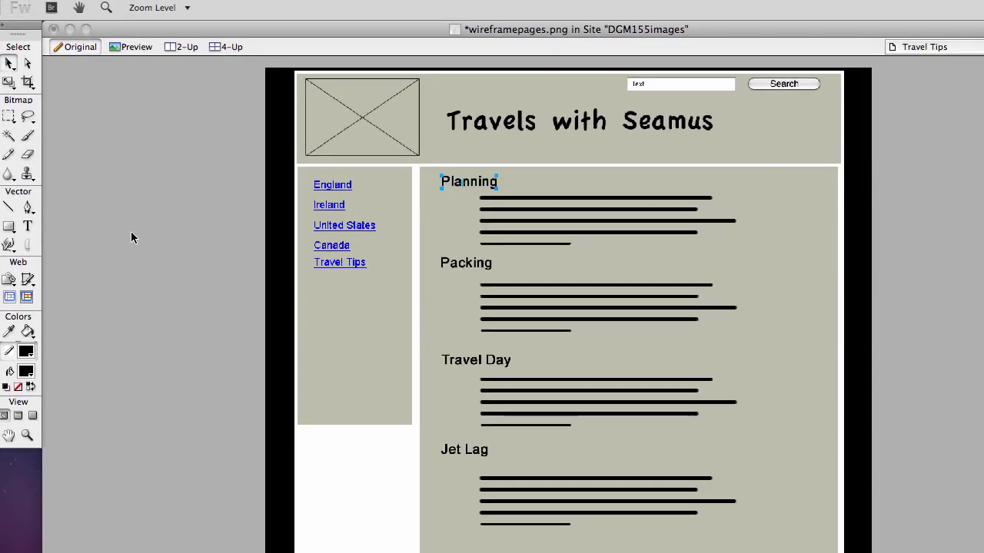
pyautogui.click(115, 0)
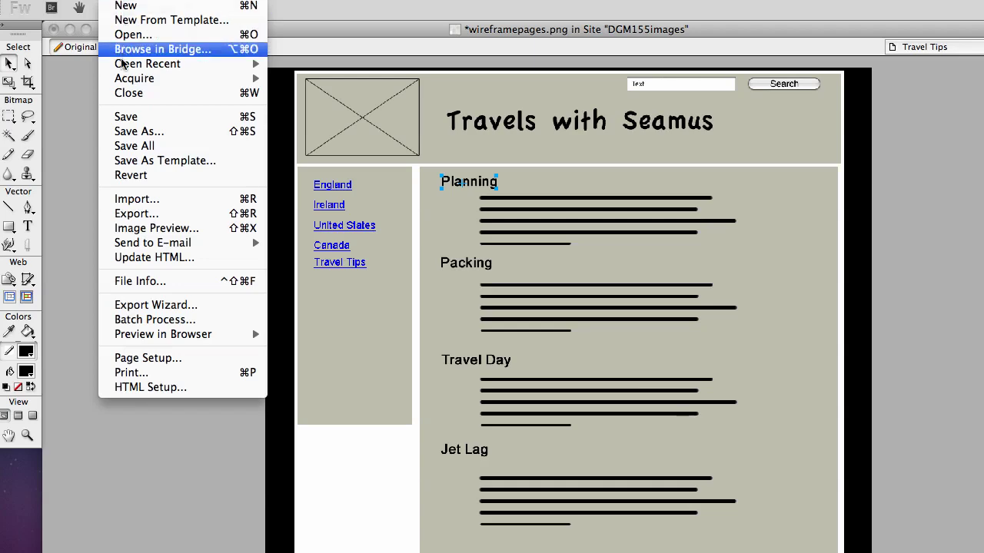
pyautogui.click(126, 117)
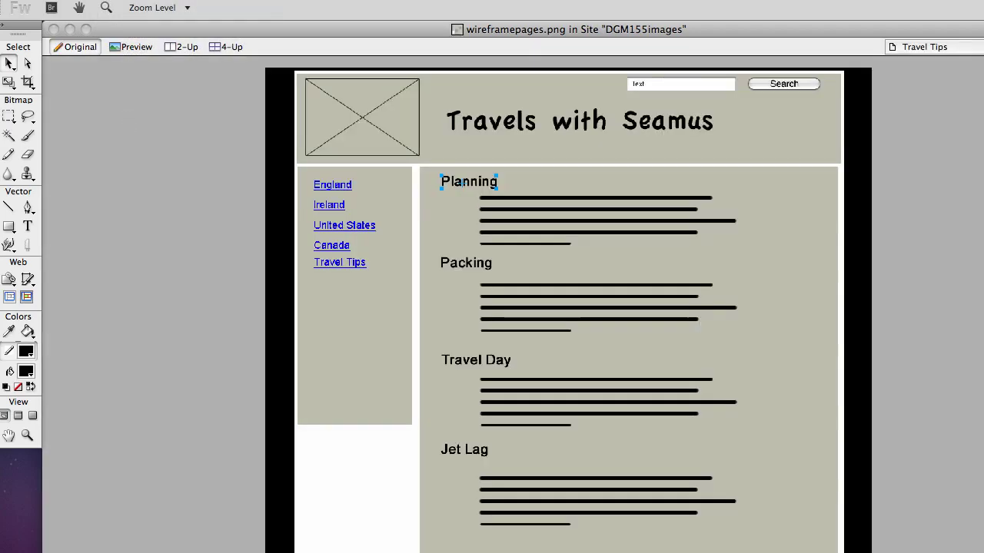
# Start printing the document and choose to save the output as a PDF
pyautogui.click(115, 0)
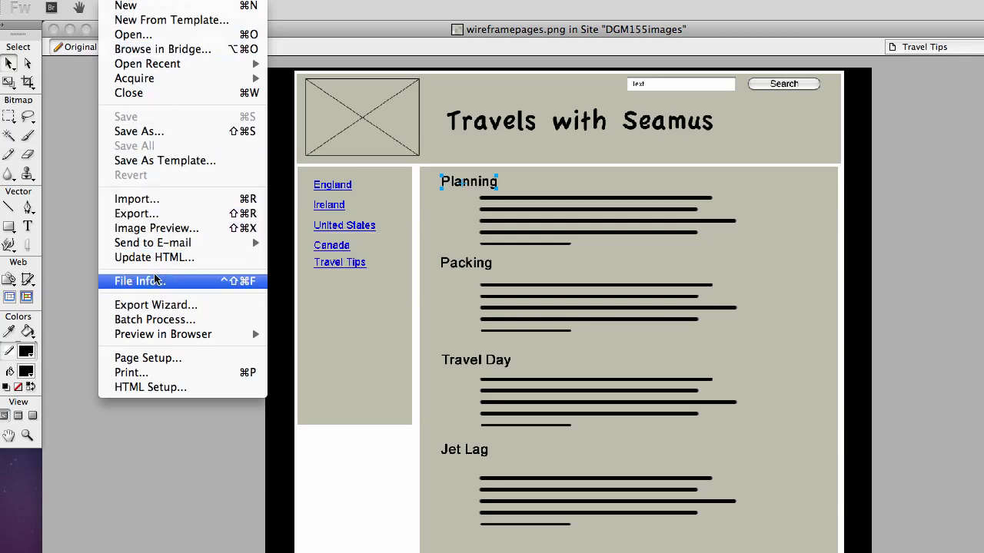
pyautogui.click(142, 372)
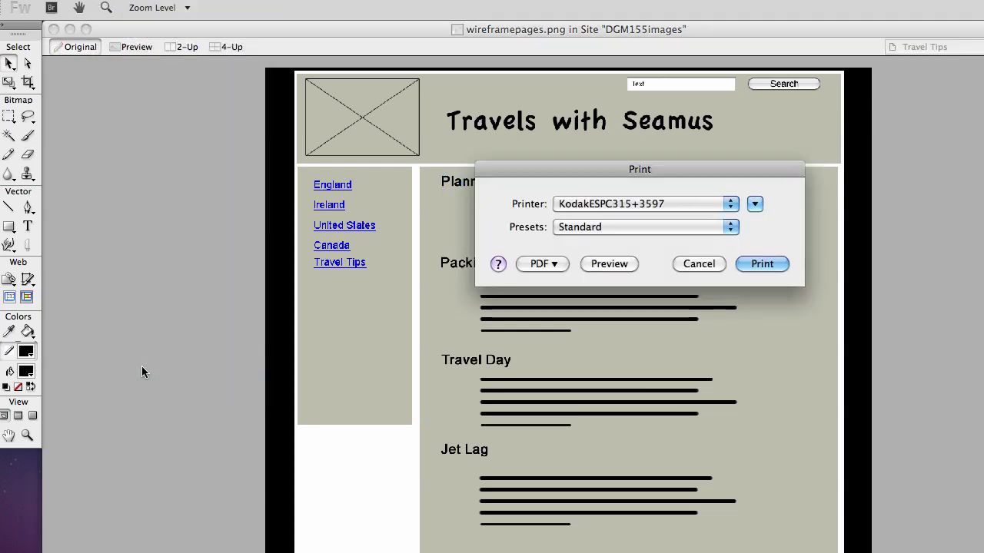
pyautogui.click(544, 265)
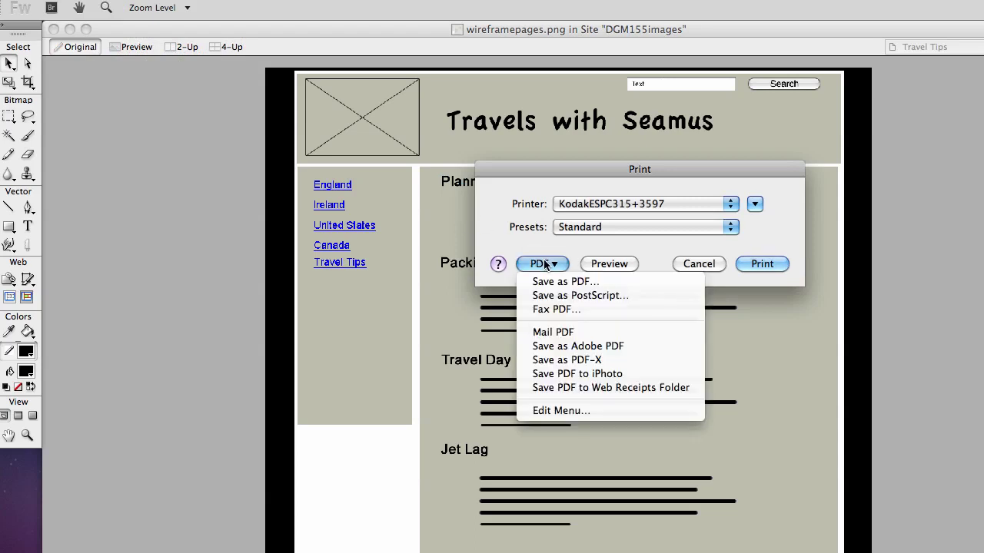
pyautogui.click(544, 280)
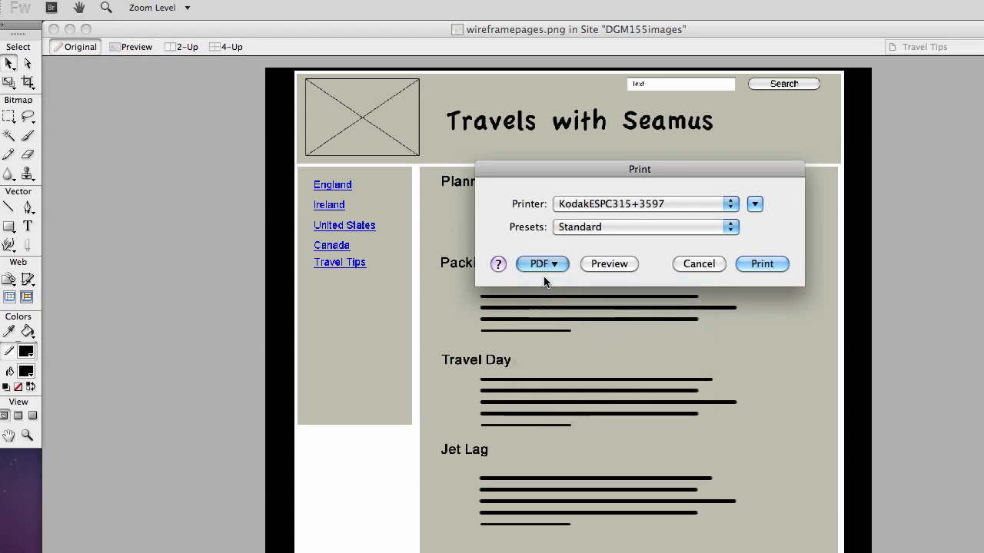